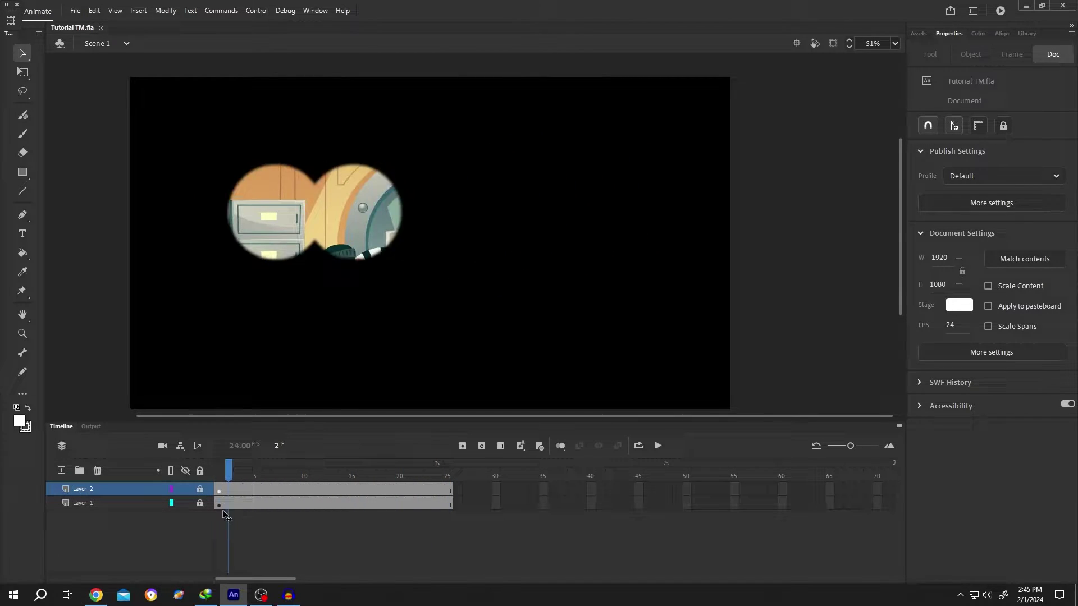
Hide Layer_2's black cover, add a new layer, and pick white as the fill colour.
{"action": "left_click", "coordinate": [185, 490]}
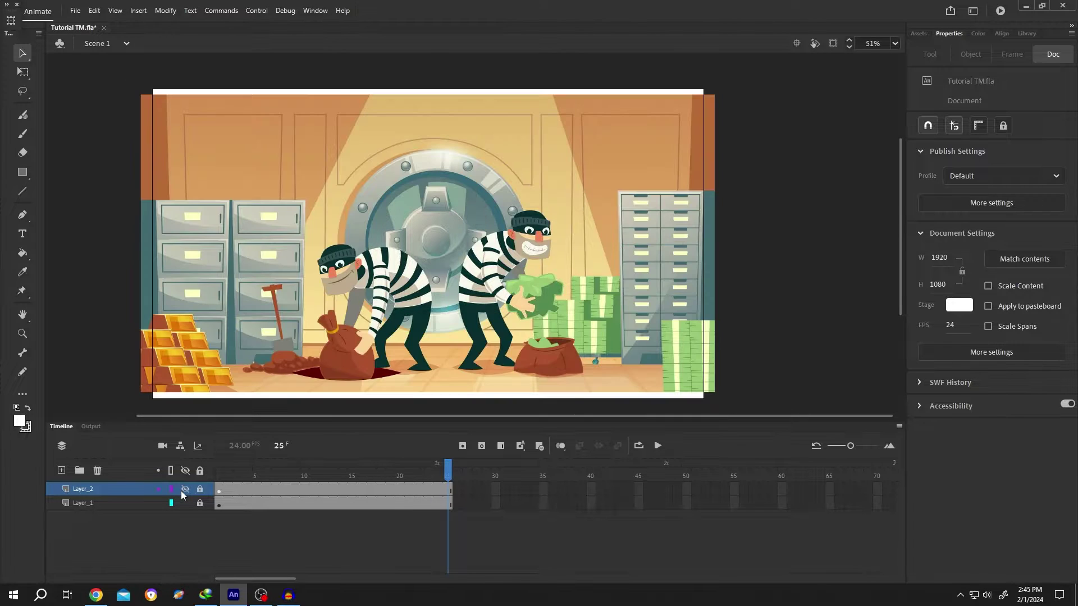
{"action": "left_click", "coordinate": [61, 471]}
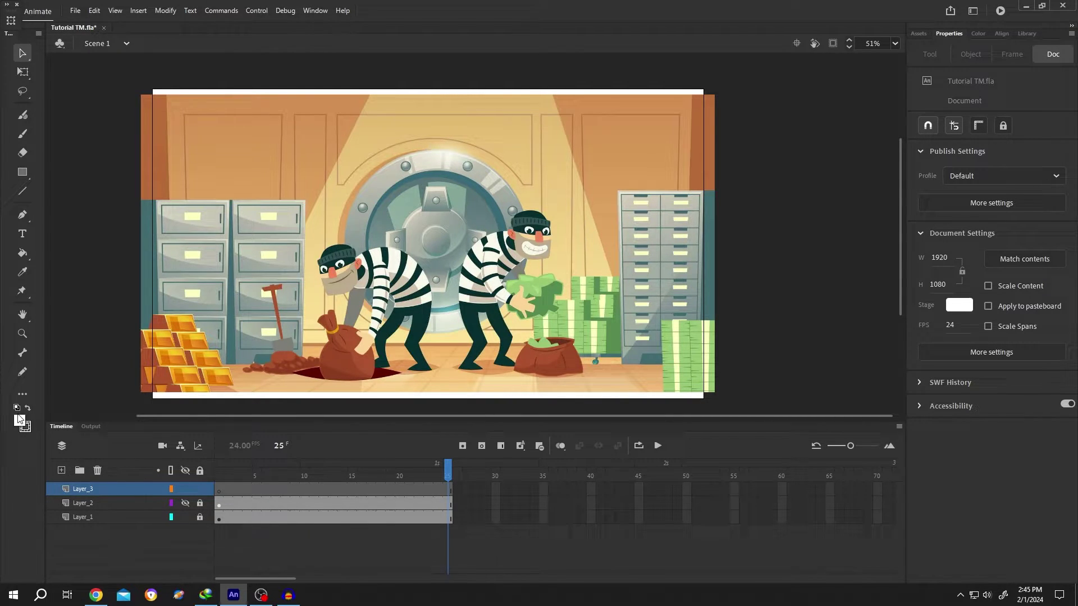
{"action": "left_click", "coordinate": [20, 422]}
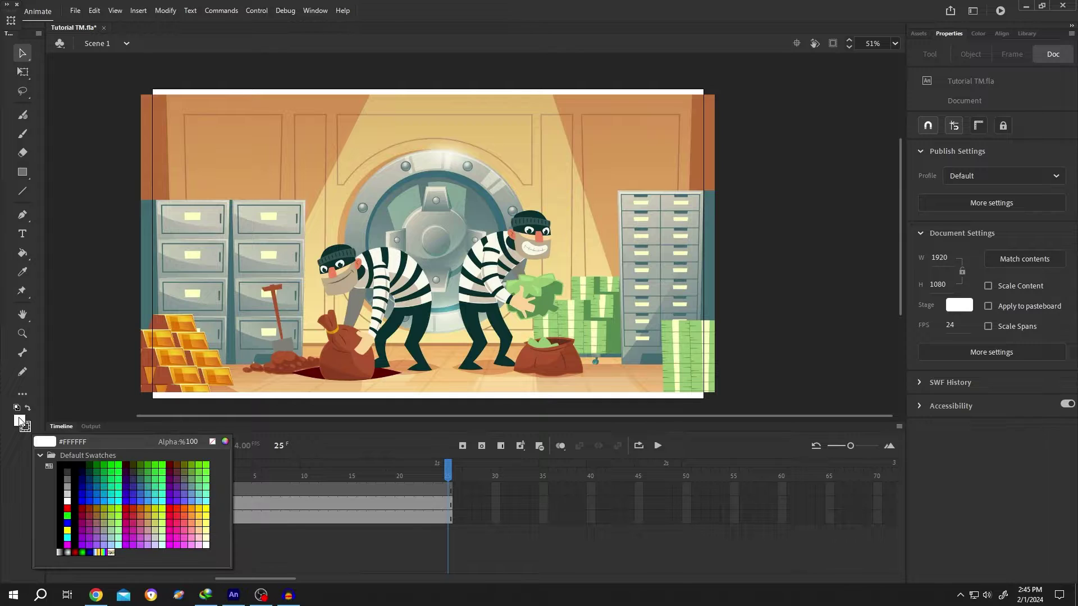
{"action": "left_click", "coordinate": [67, 501]}
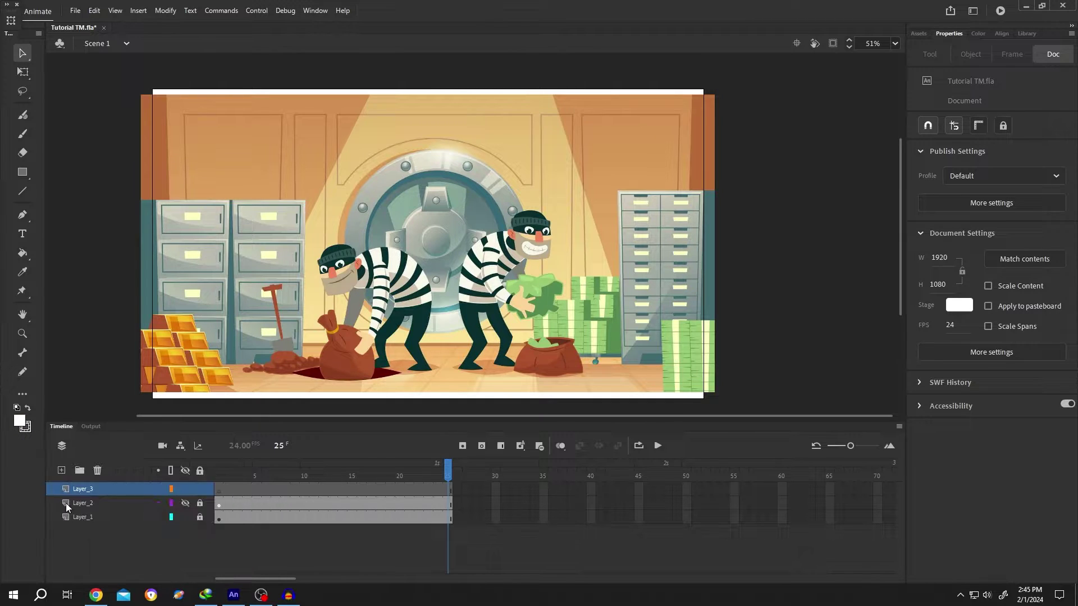
Draw a white circle with the Oval tool and Alt-drag an overlapping copy to its right.
{"action": "left_click", "coordinate": [23, 174]}
{"action": "left_click", "coordinate": [70, 208]}
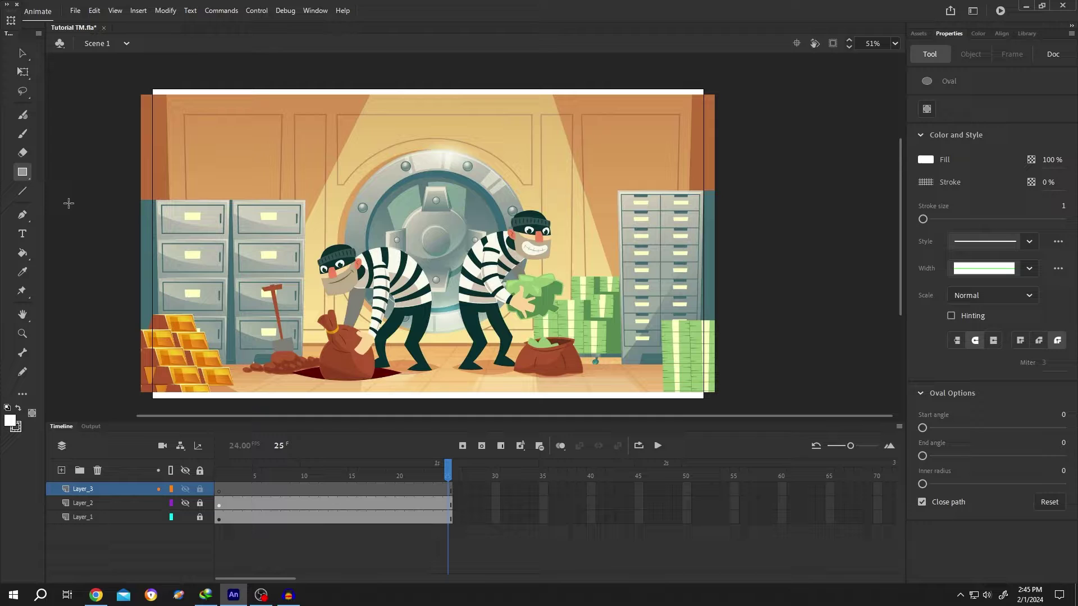
{"action": "left_click_drag", "start_coordinate": [269, 211], "coordinate": [345, 290]}
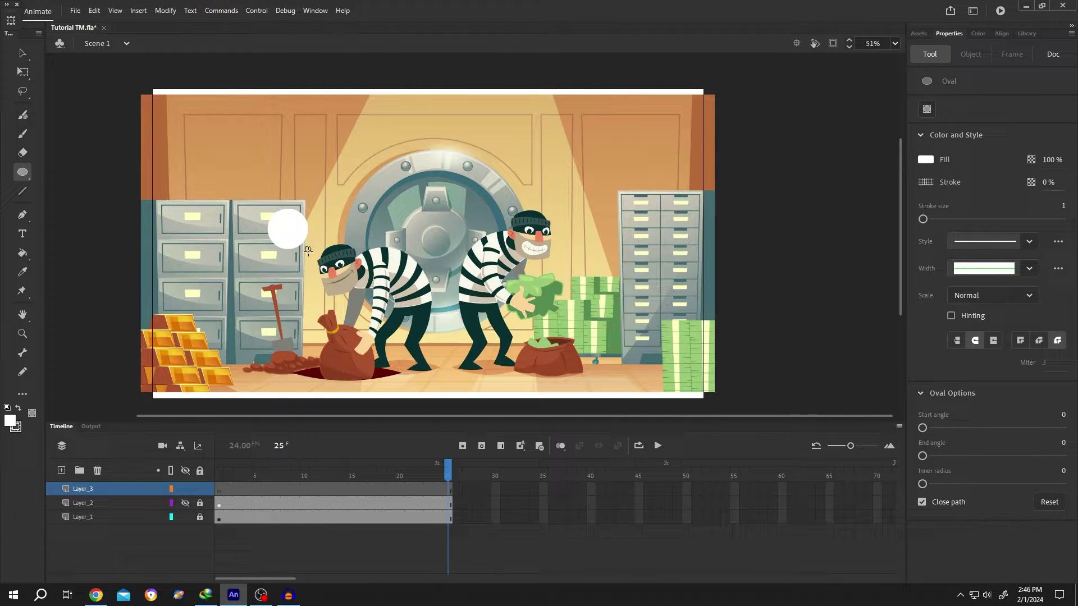
{"action": "left_click", "coordinate": [24, 53]}
{"action": "left_click", "coordinate": [326, 260]}
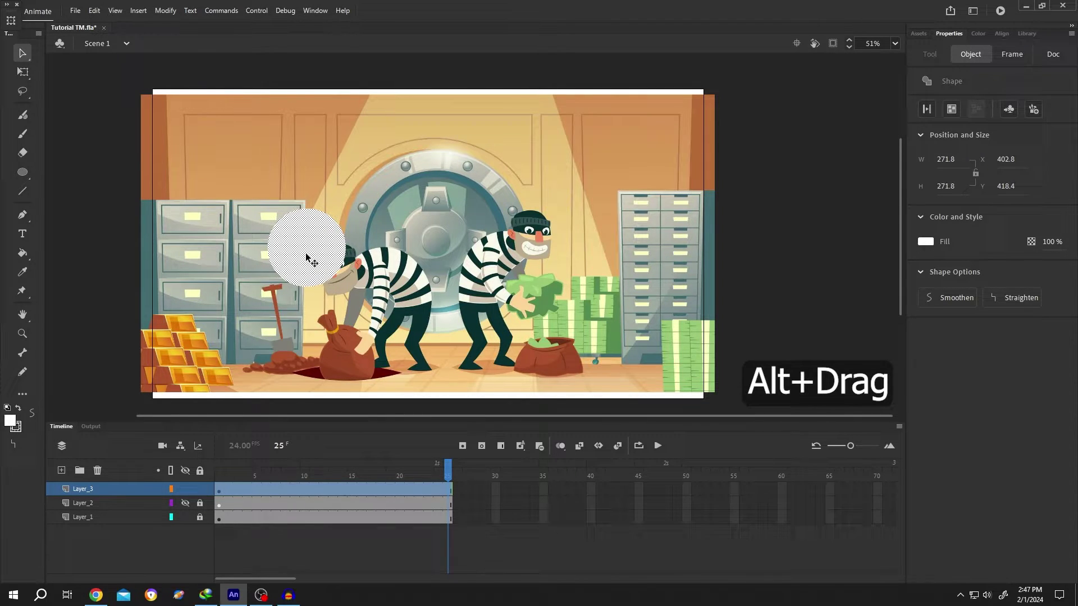
{"action": "left_click_drag", "start_coordinate": [310, 260], "coordinate": [371, 261]}
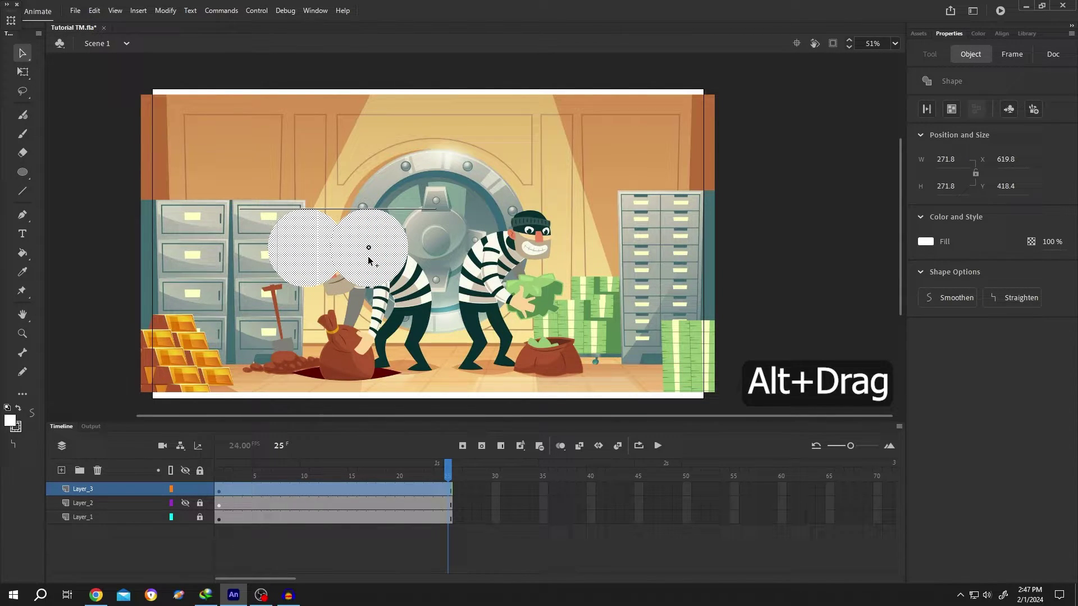
{"action": "left_click", "coordinate": [304, 256]}
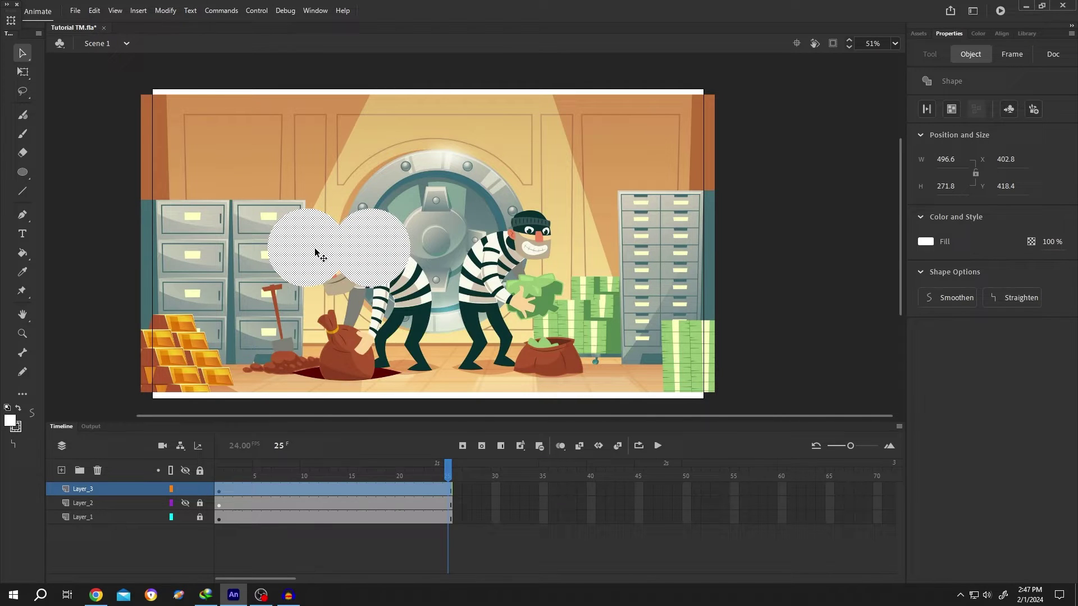
Convert the selected pair of circles into a Movie Clip symbol called BC.
{"action": "right_click", "coordinate": [319, 254]}
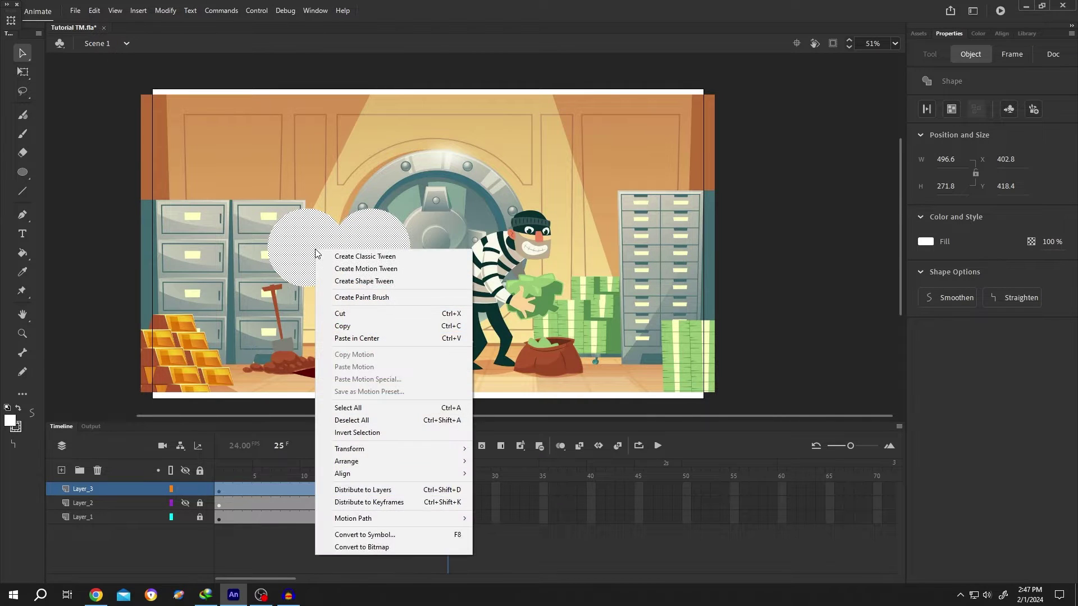
{"action": "left_click", "coordinate": [459, 538]}
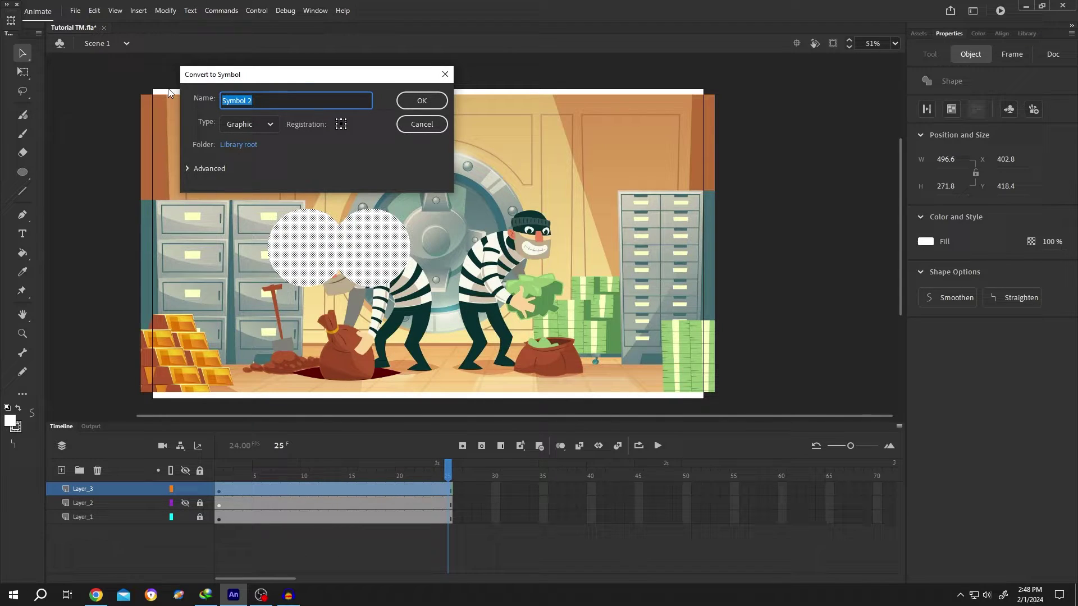
{"action": "type", "text": "BC"}
{"action": "left_click", "coordinate": [252, 124]}
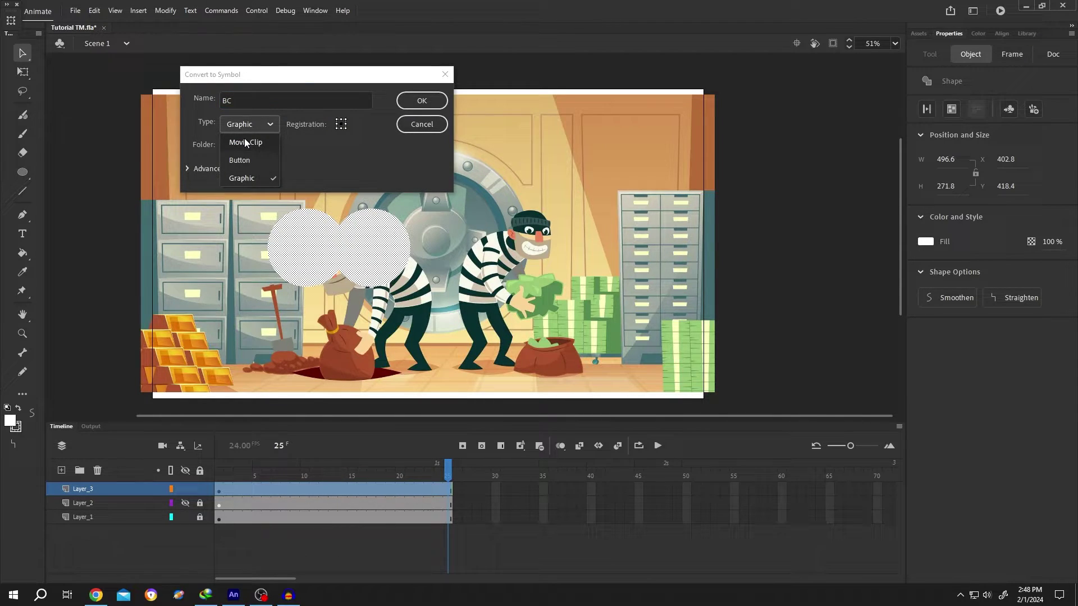
{"action": "left_click", "coordinate": [244, 138]}
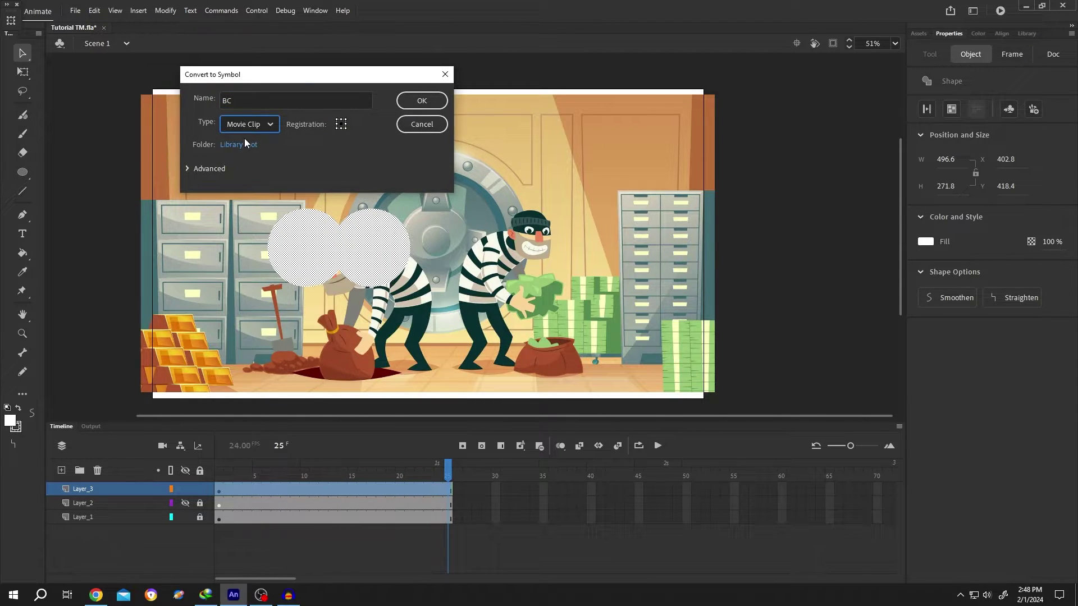
{"action": "left_click", "coordinate": [421, 101]}
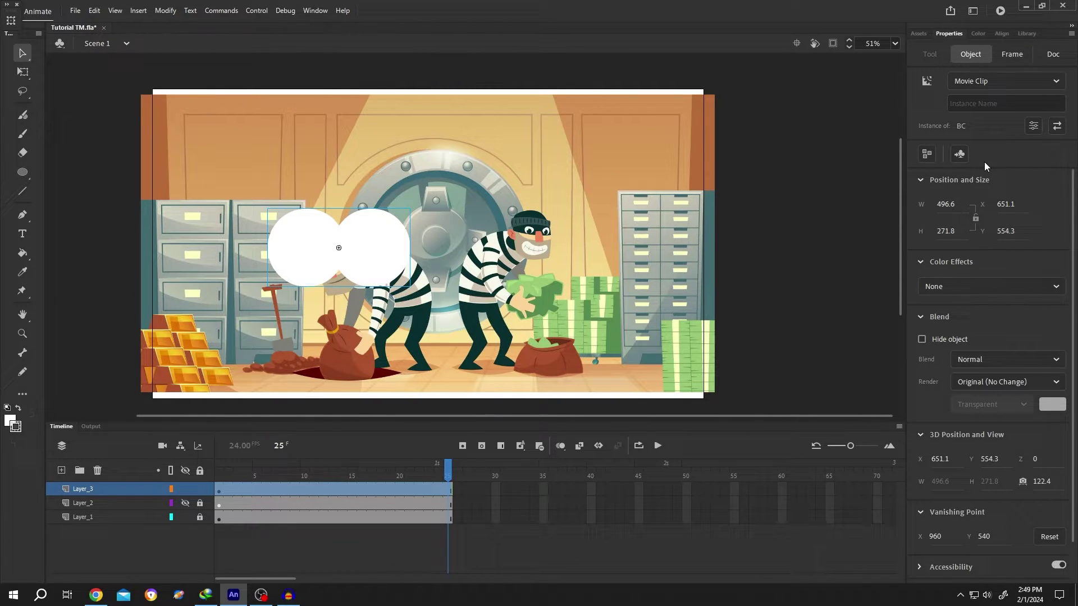
Add a Blur filter to the BC clip with Blur X/Y of 6.
{"action": "left_click", "coordinate": [966, 55]}
{"action": "scroll", "coordinate": [993, 338], "scroll_direction": "down", "scroll_amount": 2}
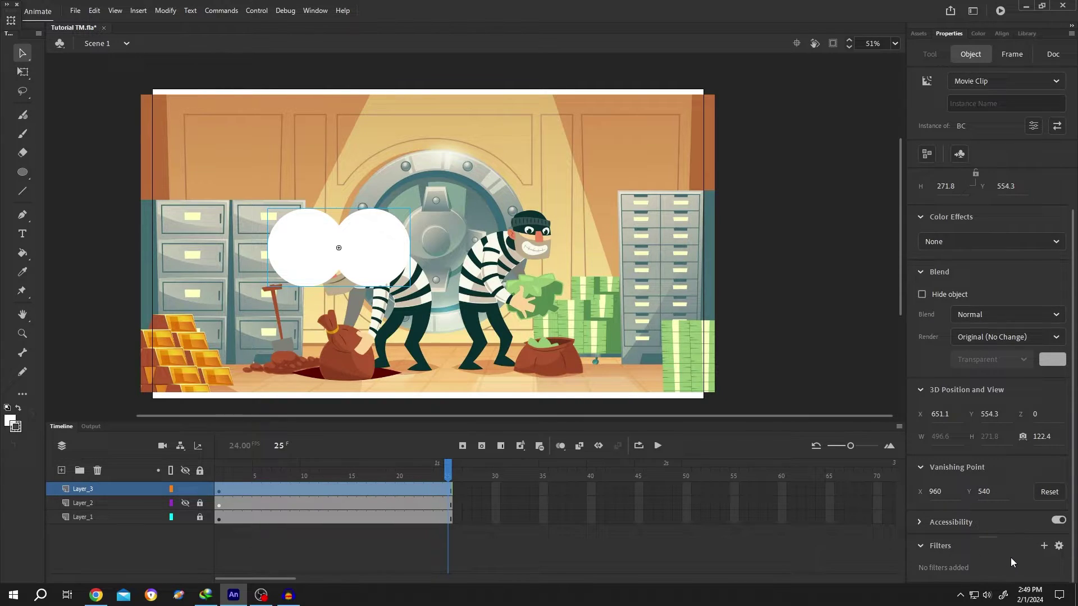
{"action": "left_click", "coordinate": [1045, 548]}
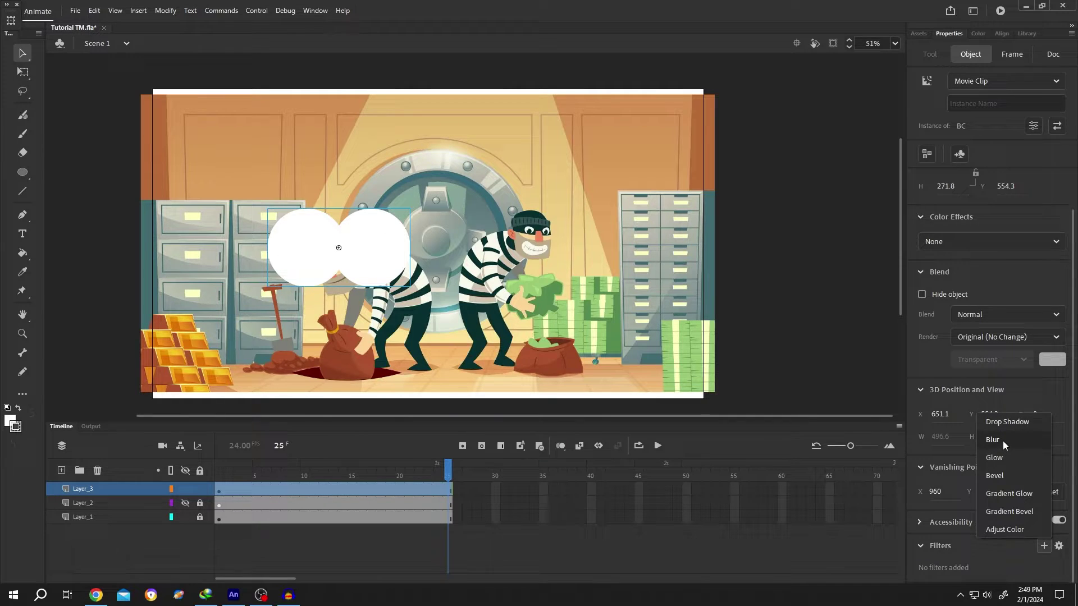
{"action": "left_click", "coordinate": [1003, 441]}
{"action": "left_click", "coordinate": [1027, 564]}
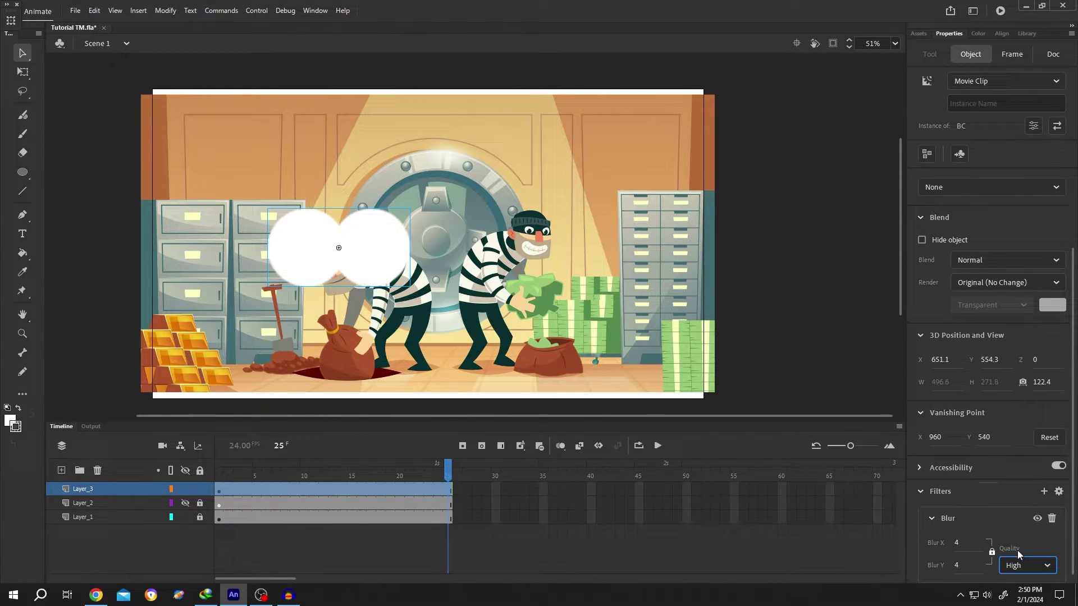
{"action": "left_click", "coordinate": [958, 545]}
{"action": "scroll", "coordinate": [960, 545], "scroll_direction": "up", "scroll_amount": 1}
Create a motion tween on the BC clip and place it lower-left at frame 1.
{"action": "right_click", "coordinate": [309, 490]}
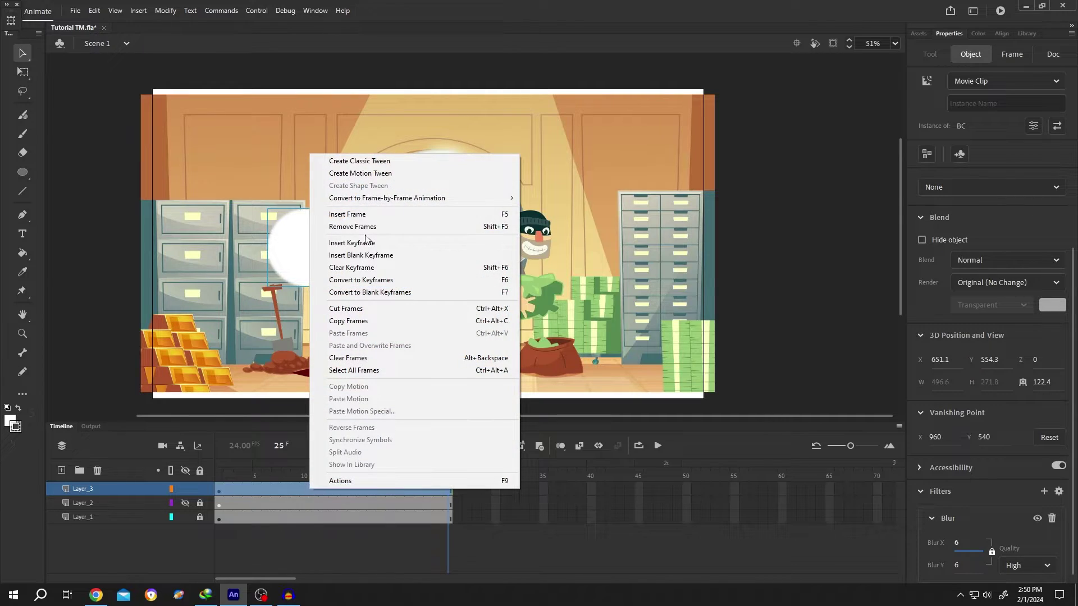
{"action": "left_click", "coordinate": [368, 174]}
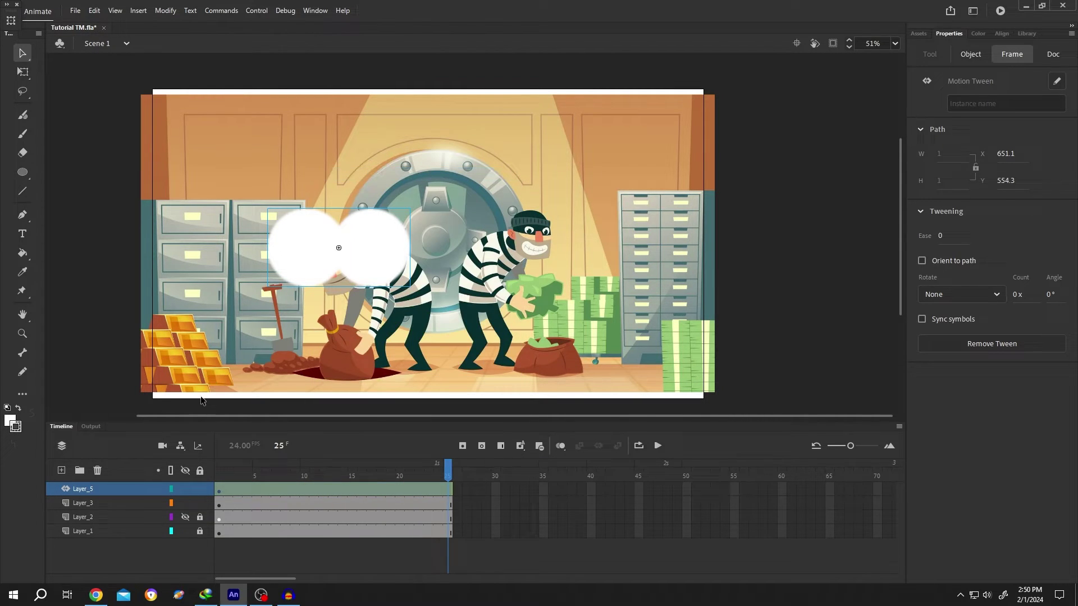
{"action": "left_click", "coordinate": [221, 490]}
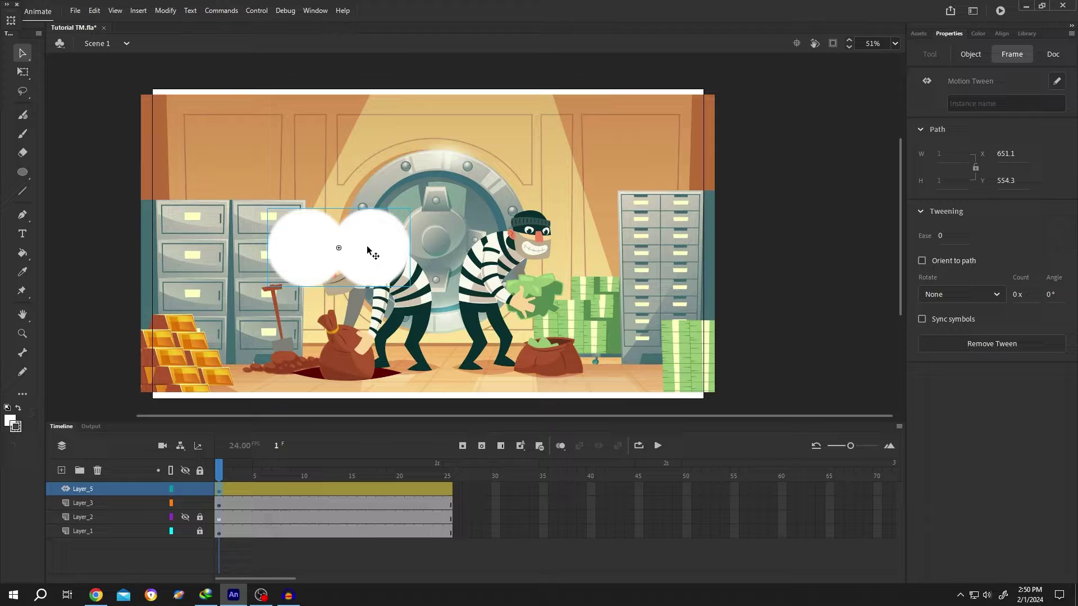
{"action": "left_click_drag", "start_coordinate": [371, 250], "coordinate": [266, 310]}
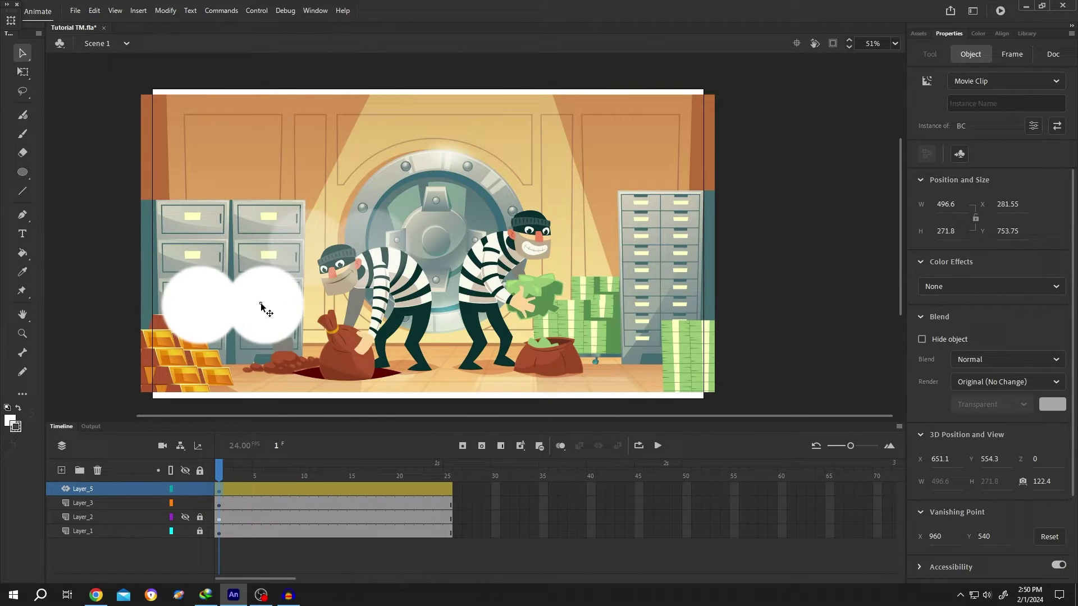
Move the circles top-right at frame 11, then to the centre, enlarged, at frame 25.
{"action": "left_click", "coordinate": [312, 491]}
{"action": "mouse_move", "coordinate": [244, 303]}
{"action": "left_mouse_down"}
{"action": "mouse_move", "coordinate": [522, 211]}
{"action": "mouse_move", "coordinate": [623, 156]}
{"action": "left_mouse_up"}
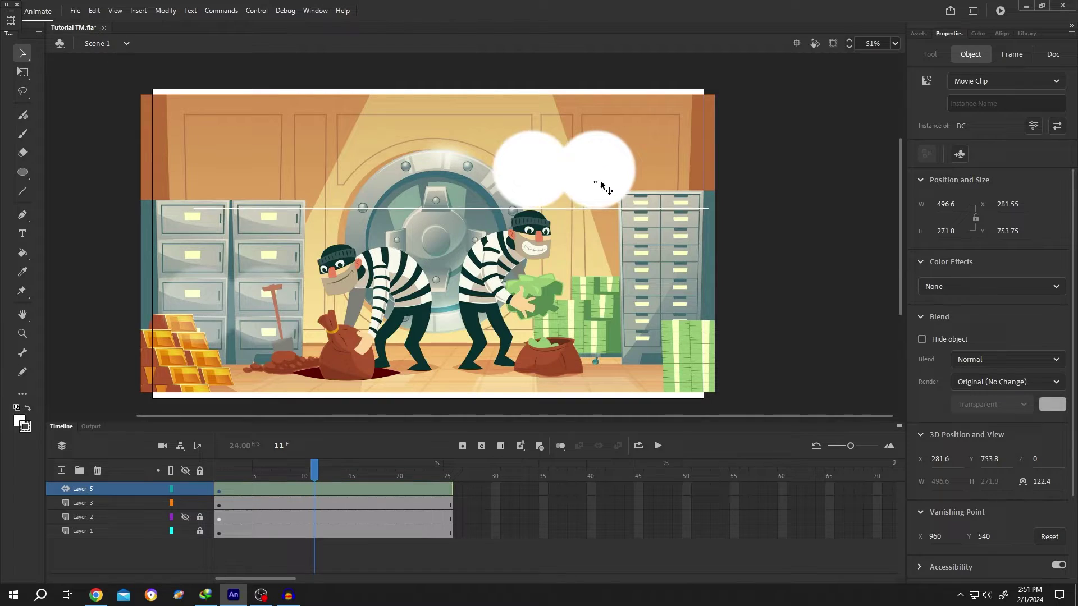
{"action": "left_click", "coordinate": [451, 488]}
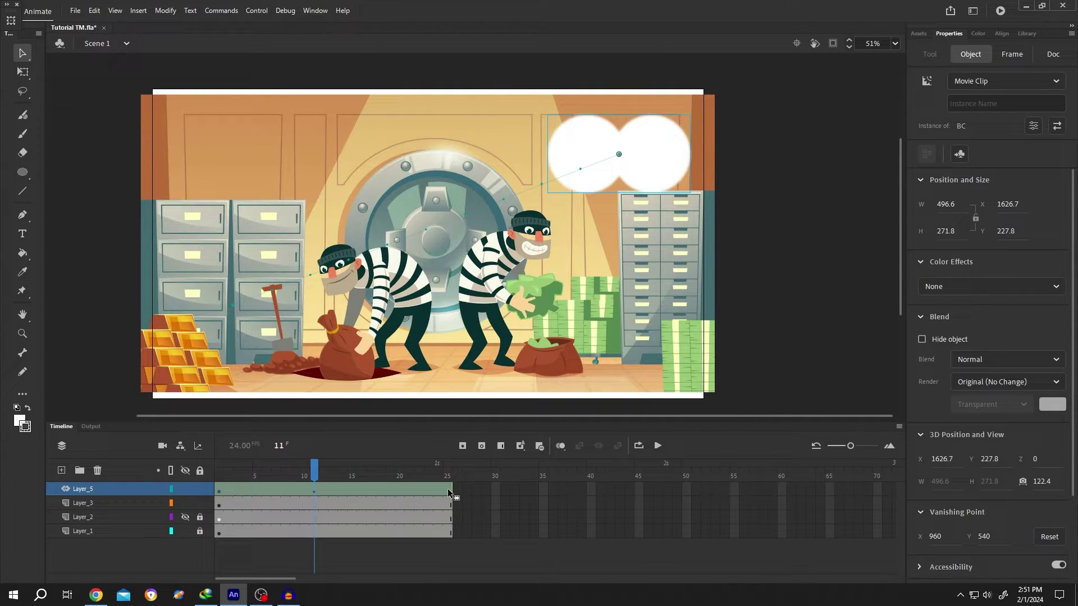
{"action": "mouse_move", "coordinate": [623, 155]}
{"action": "left_mouse_down"}
{"action": "mouse_move", "coordinate": [510, 245]}
{"action": "mouse_move", "coordinate": [522, 235]}
{"action": "left_mouse_up"}
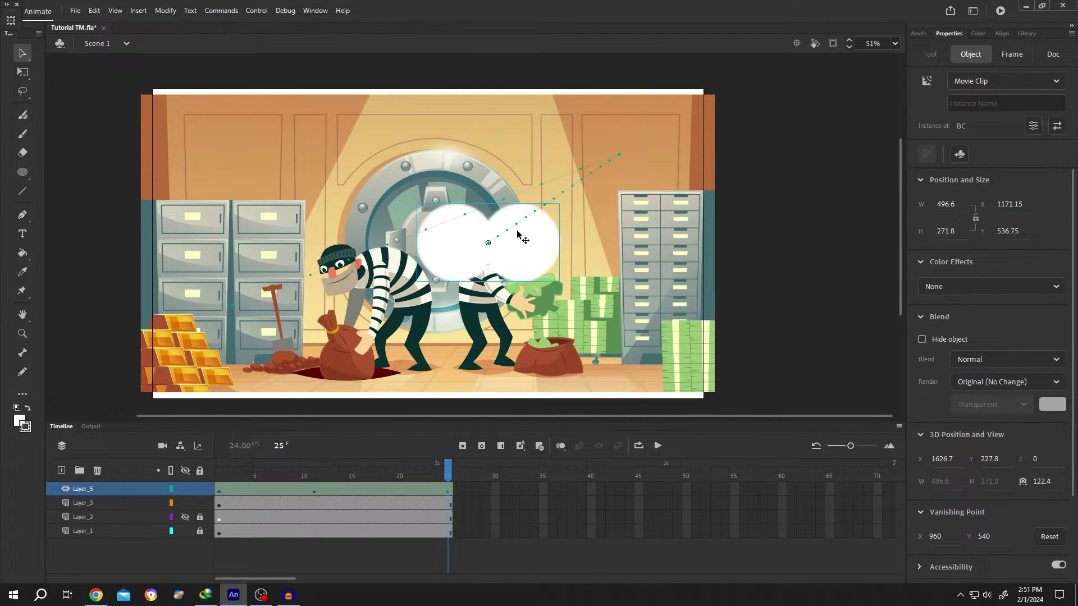
{"action": "key", "text": "q"}
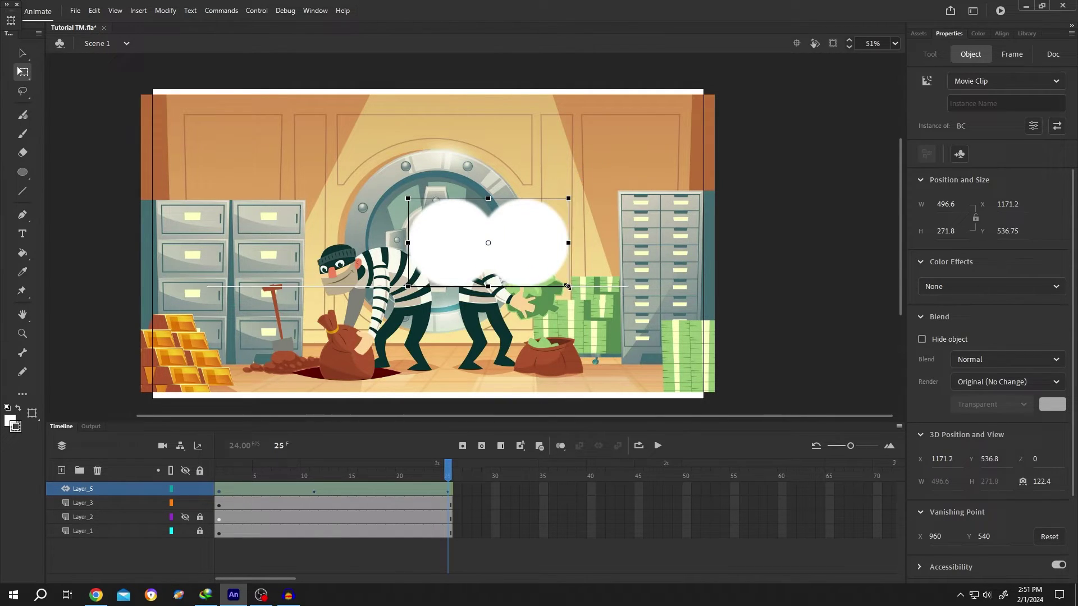
{"action": "left_click_drag", "start_coordinate": [558, 279], "coordinate": [576, 292]}
{"action": "mouse_move", "coordinate": [447, 468]}
{"action": "left_mouse_down"}
{"action": "mouse_move", "coordinate": [219, 485]}
{"action": "mouse_move", "coordinate": [447, 484]}
{"action": "left_mouse_up"}
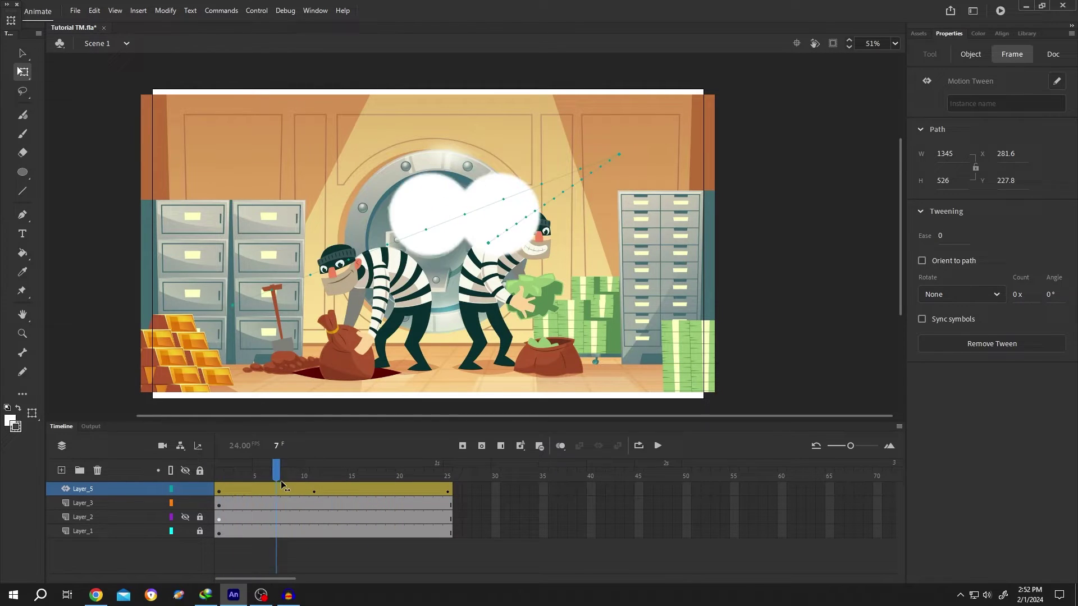
Convert Layer_5 into a Graphic symbol called B Animation.
{"action": "right_click", "coordinate": [93, 490]}
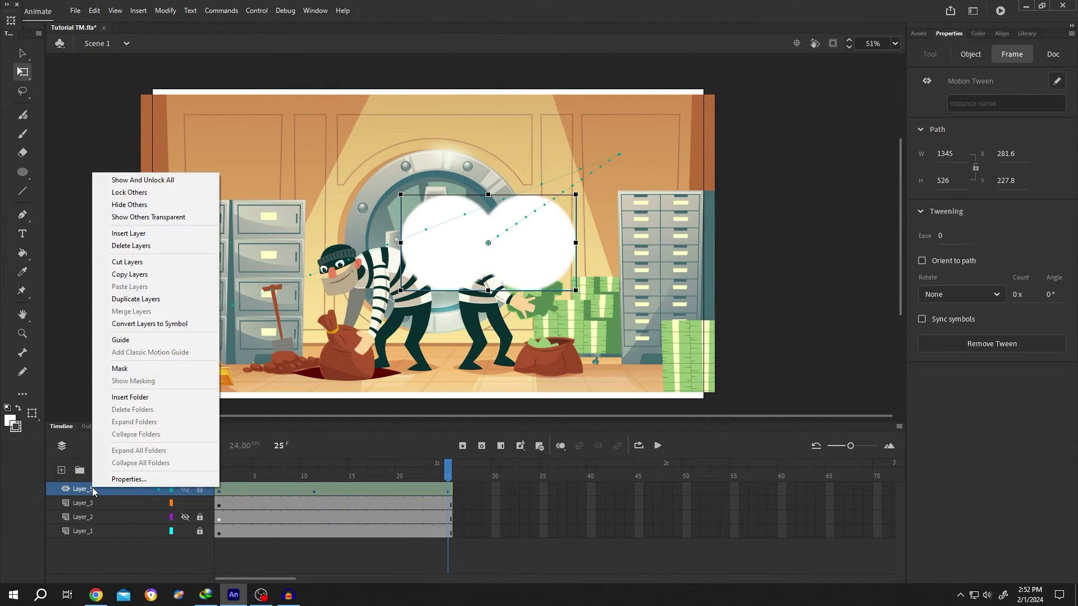
{"action": "left_click", "coordinate": [166, 324]}
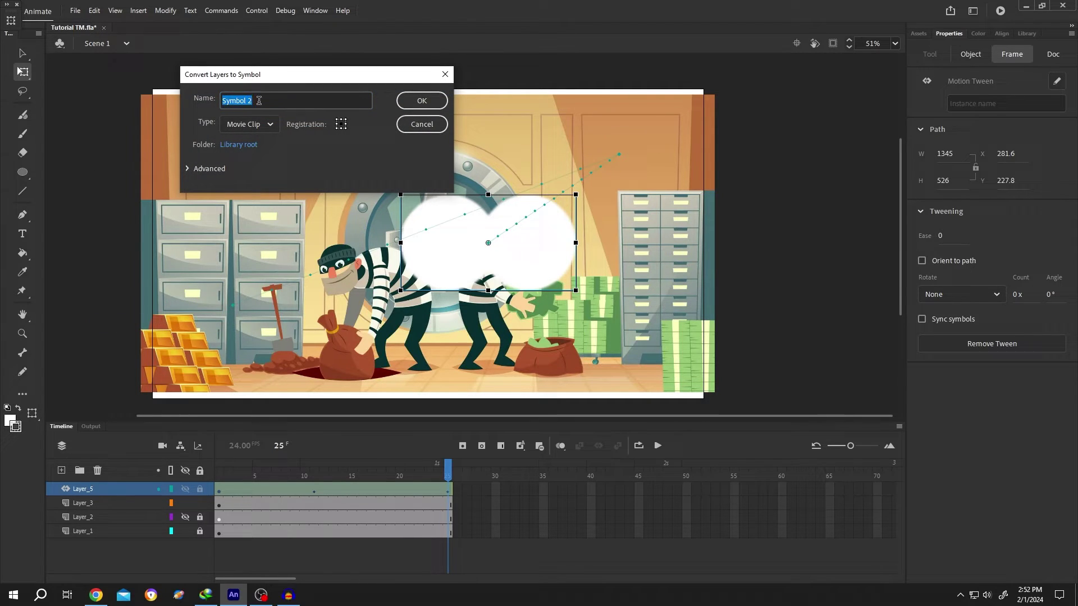
{"action": "type", "text": "B A"}
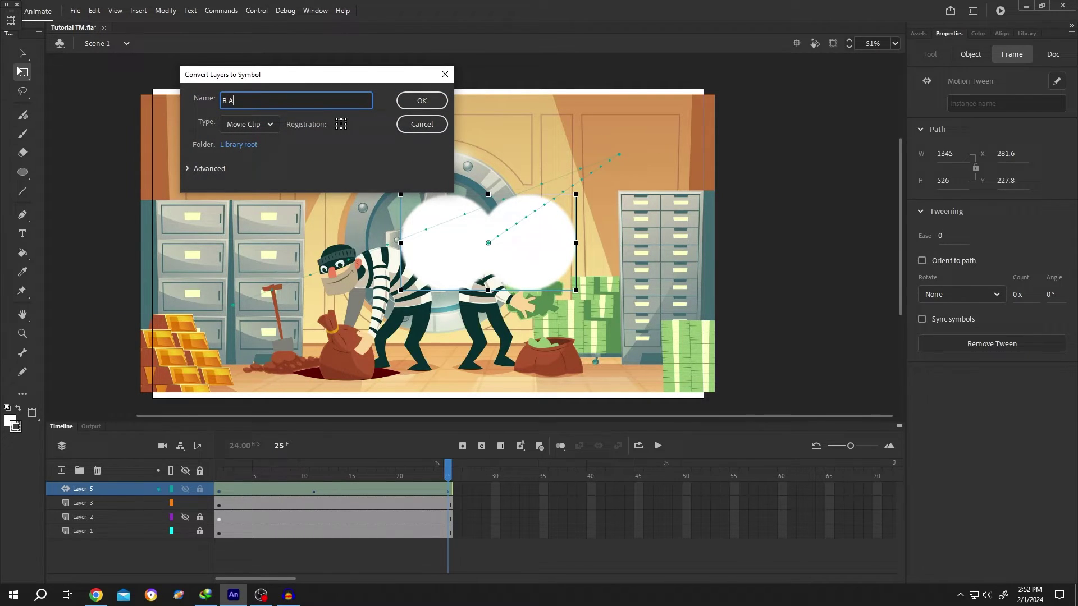
{"action": "type", "text": "nimation"}
{"action": "left_click", "coordinate": [250, 124]}
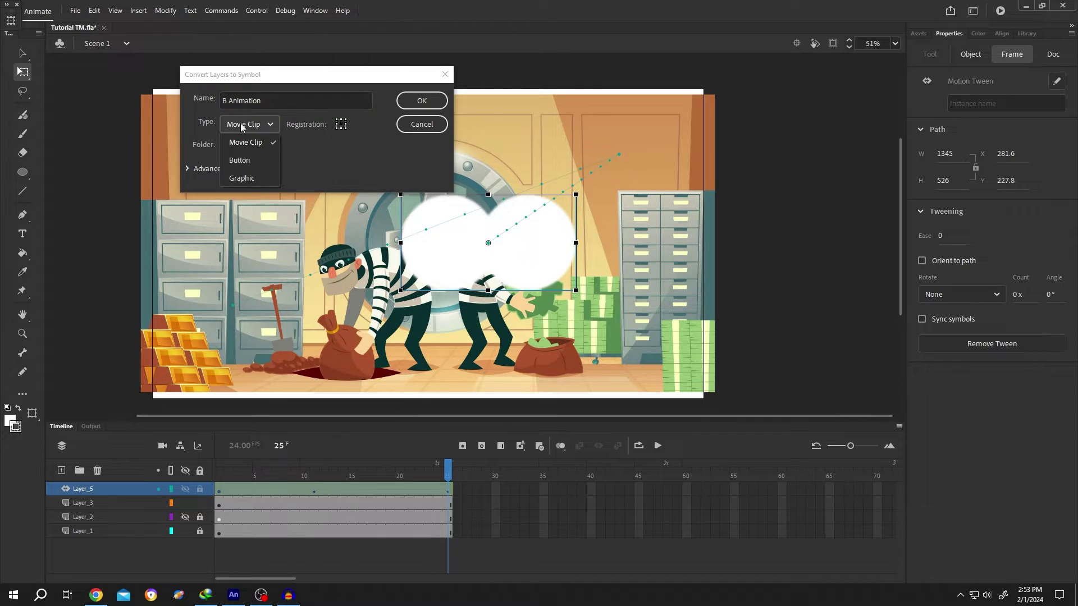
{"action": "left_click", "coordinate": [255, 177]}
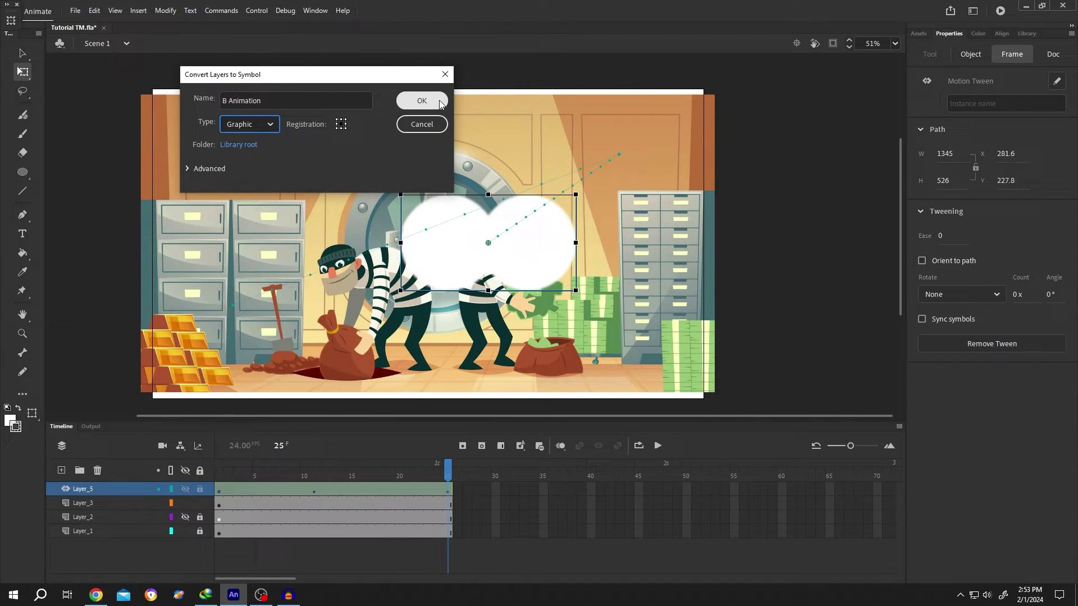
{"action": "left_click", "coordinate": [422, 101]}
Delete the B Animation layer and add a new empty layer.
{"action": "left_click", "coordinate": [121, 503]}
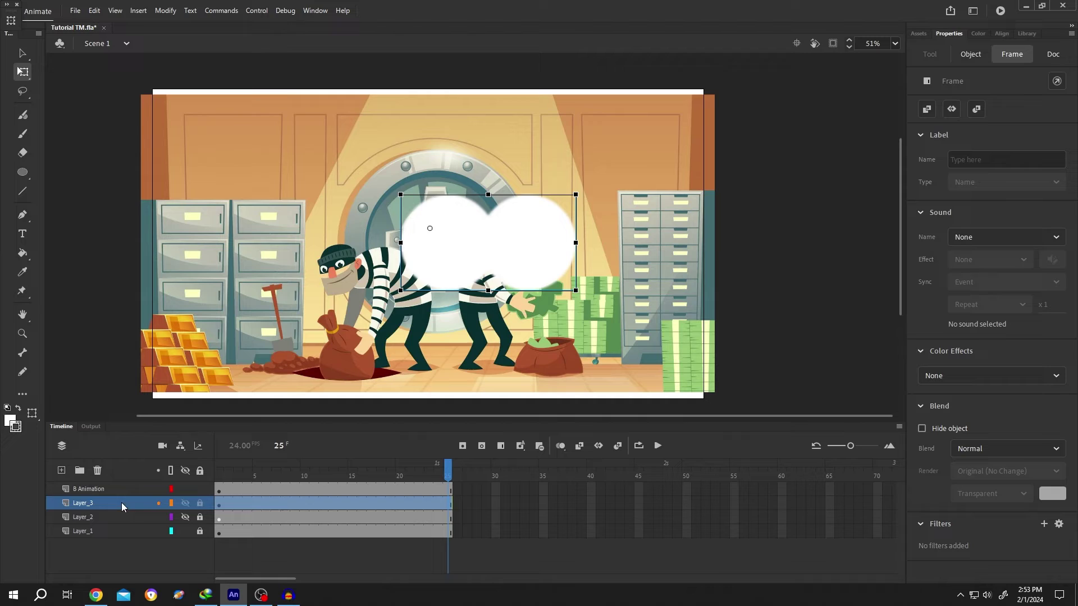
{"action": "left_click", "coordinate": [98, 471]}
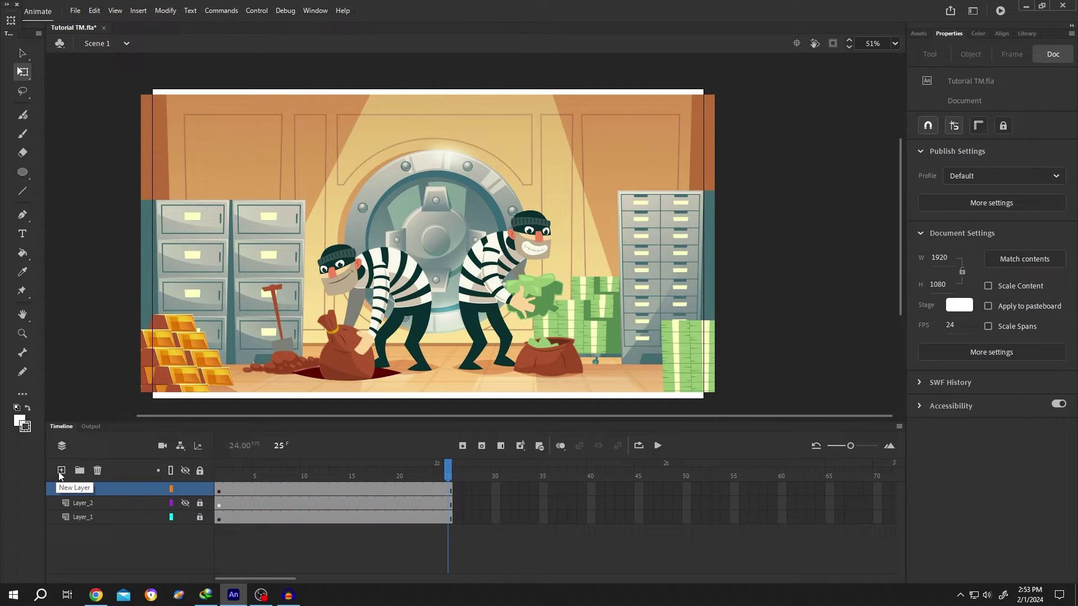
{"action": "left_click", "coordinate": [61, 471]}
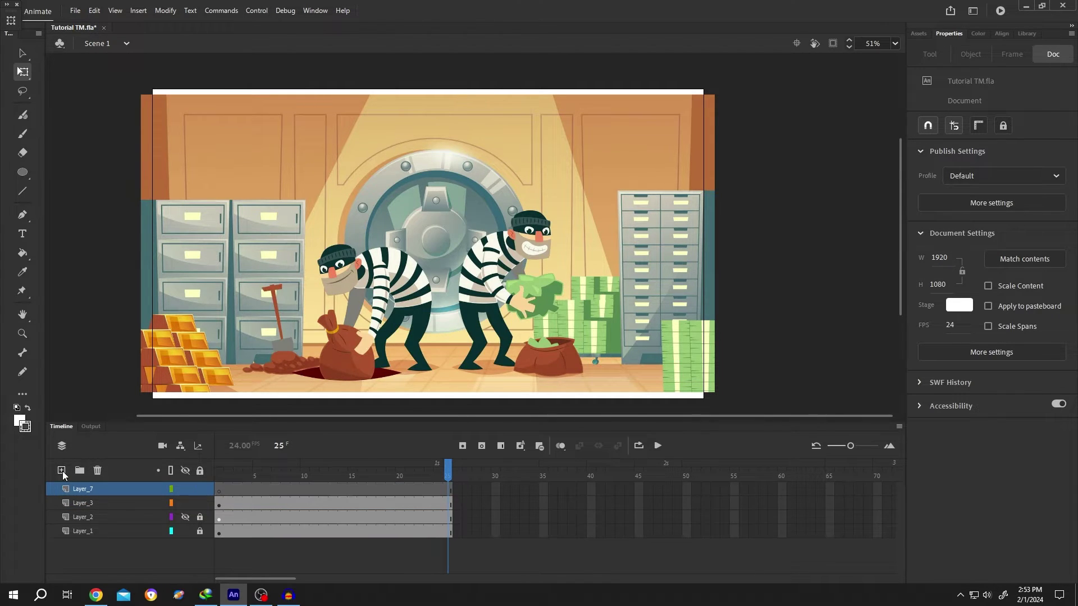
Draw a black-filled rectangle covering the entire stage.
{"action": "left_click", "coordinate": [22, 173]}
{"action": "left_click", "coordinate": [80, 171]}
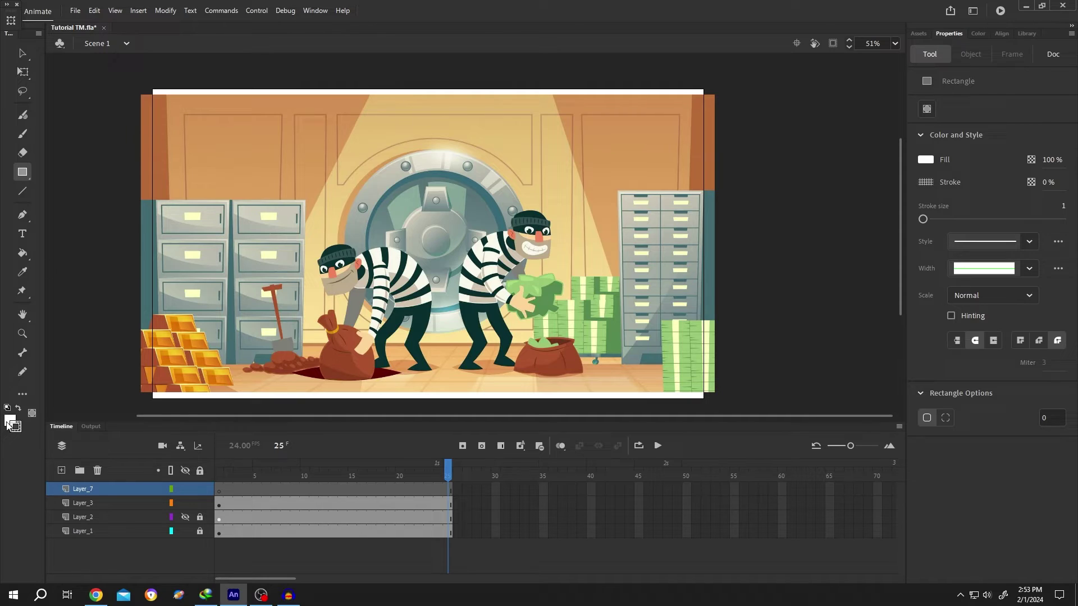
{"action": "left_click", "coordinate": [12, 419]}
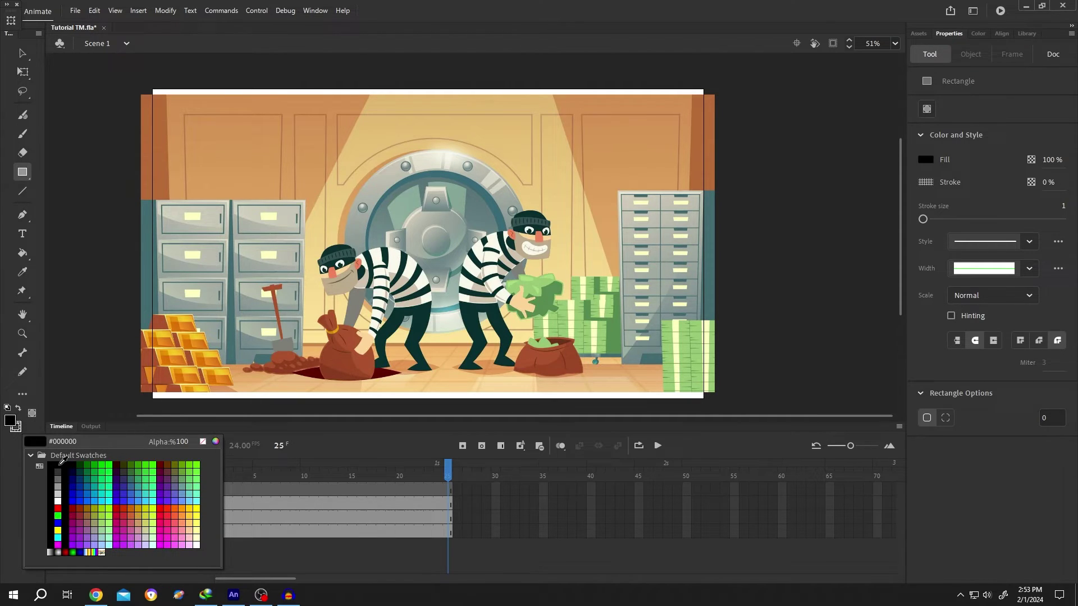
{"action": "left_click", "coordinate": [27, 439]}
{"action": "left_click_drag", "start_coordinate": [132, 71], "coordinate": [732, 413]}
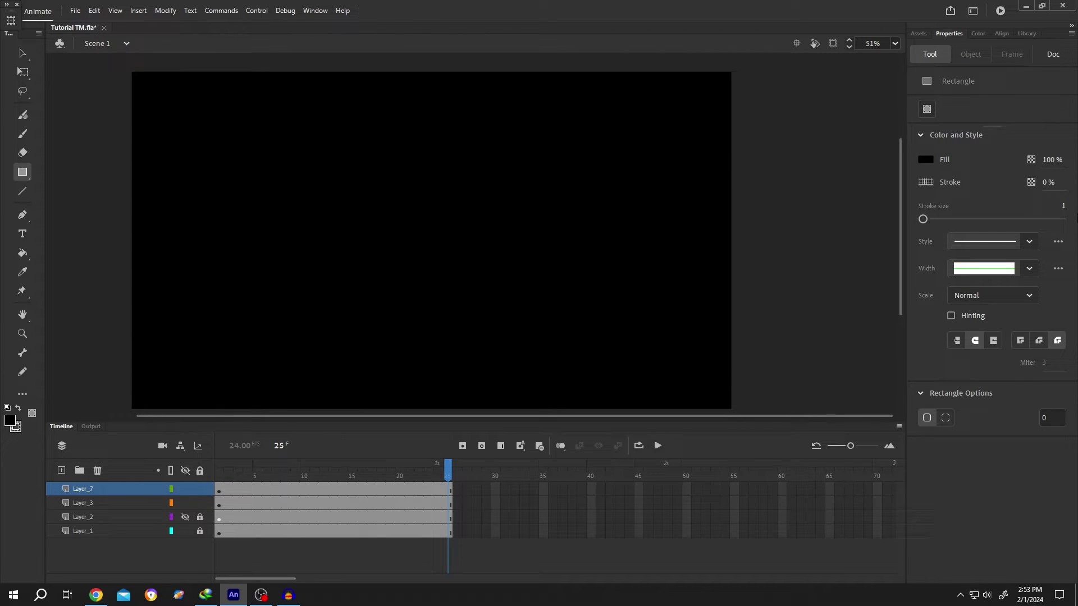
Drag the B Animation symbol from the Library to the stage centre.
{"action": "left_click", "coordinate": [1029, 33]}
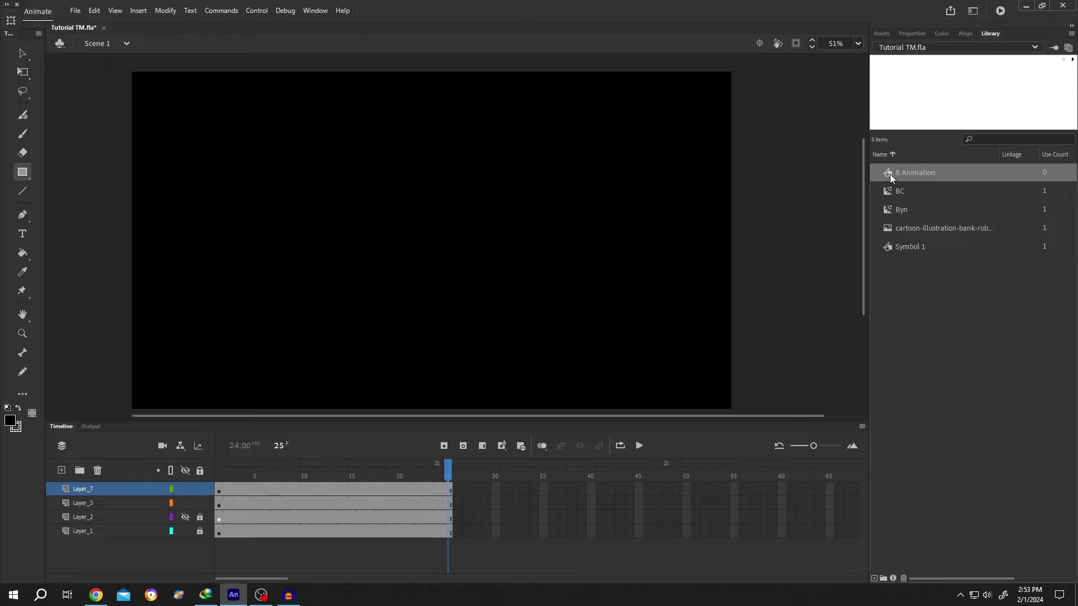
{"action": "left_click_drag", "start_coordinate": [890, 175], "coordinate": [505, 195]}
{"action": "left_click_drag", "start_coordinate": [382, 252], "coordinate": [383, 253]}
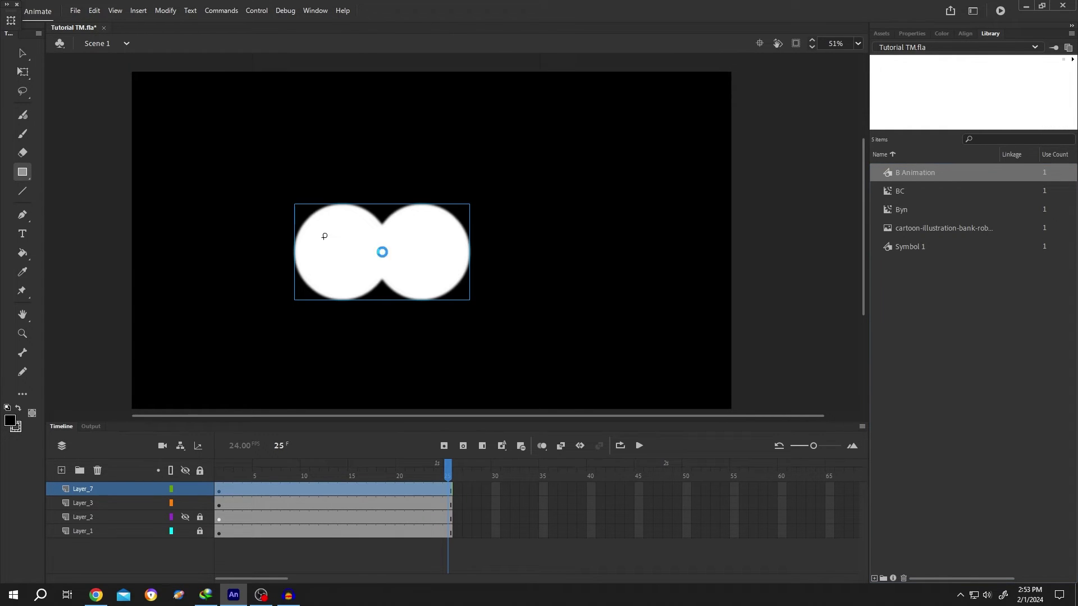
{"action": "mouse_move", "coordinate": [449, 466]}
{"action": "left_mouse_down"}
{"action": "mouse_move", "coordinate": [393, 470]}
{"action": "mouse_move", "coordinate": [448, 470]}
{"action": "left_mouse_up"}
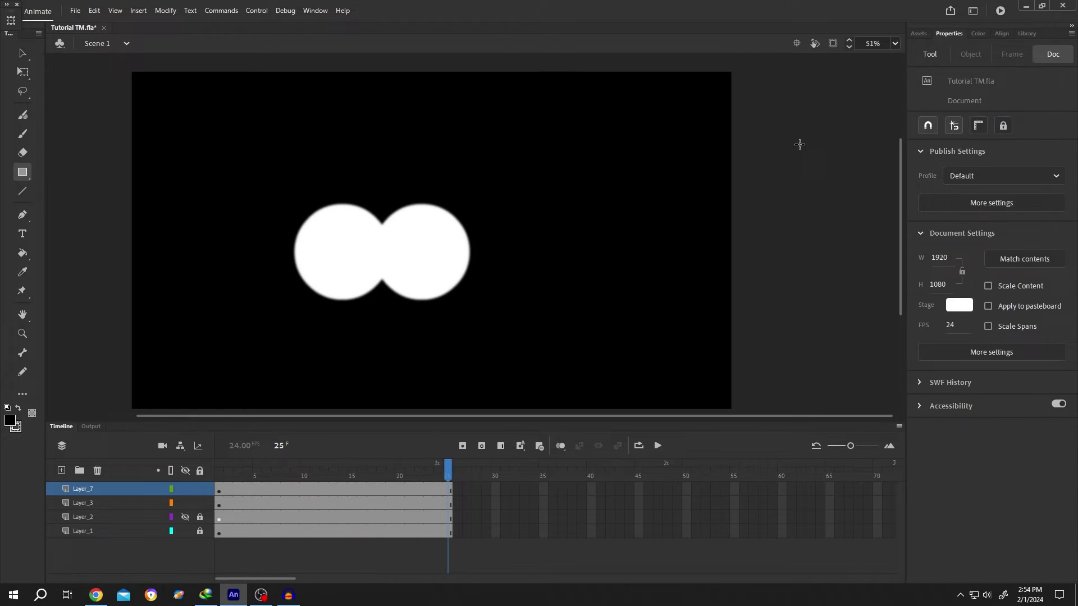
Set the placed symbol's Color Effect to Alpha at about 61%.
{"action": "left_click", "coordinate": [447, 487]}
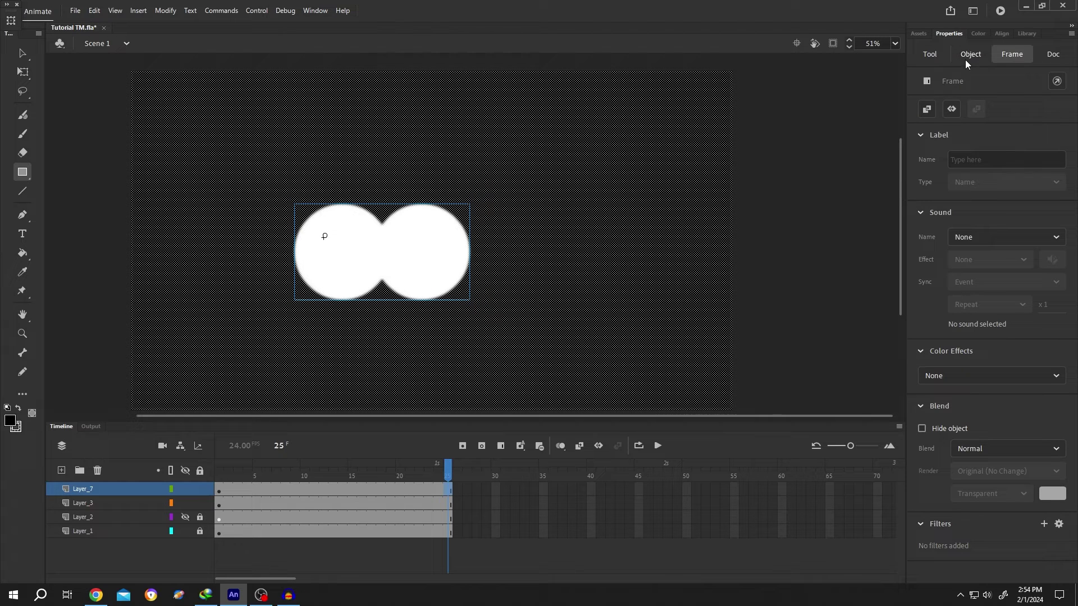
{"action": "left_click", "coordinate": [1001, 369]}
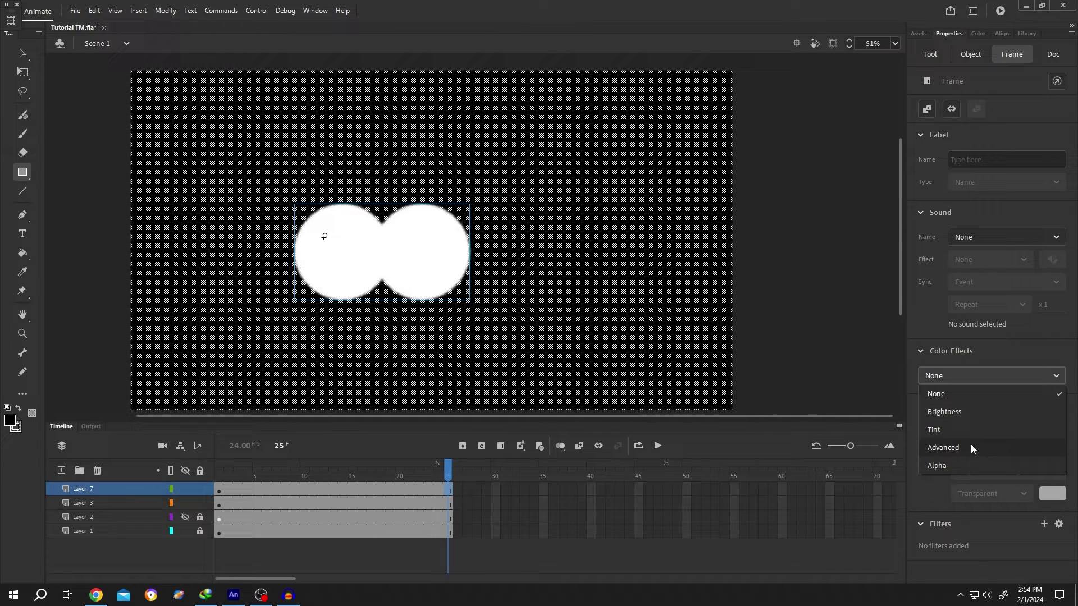
{"action": "left_click", "coordinate": [957, 468]}
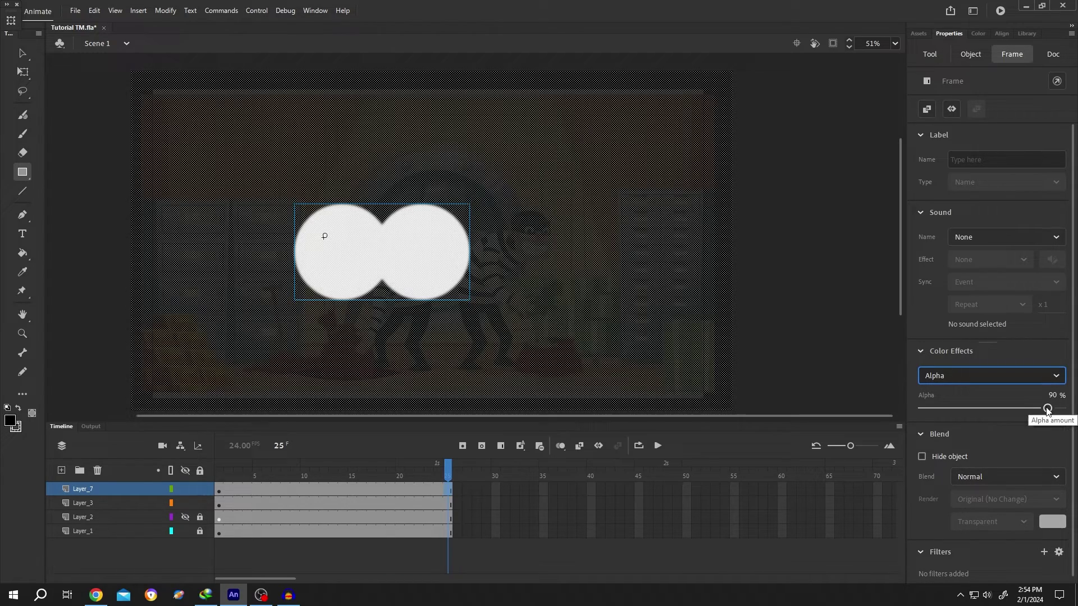
{"action": "left_click_drag", "start_coordinate": [1048, 409], "coordinate": [1006, 409]}
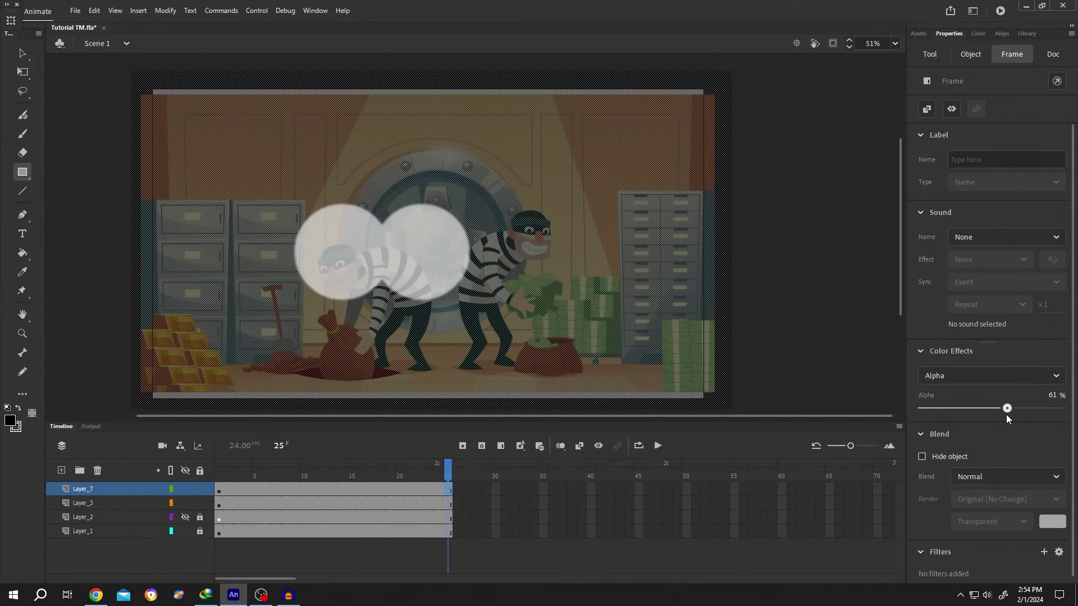
Move the circles right over the second robber's face.
{"action": "key", "text": "v"}
{"action": "left_click", "coordinate": [840, 287]}
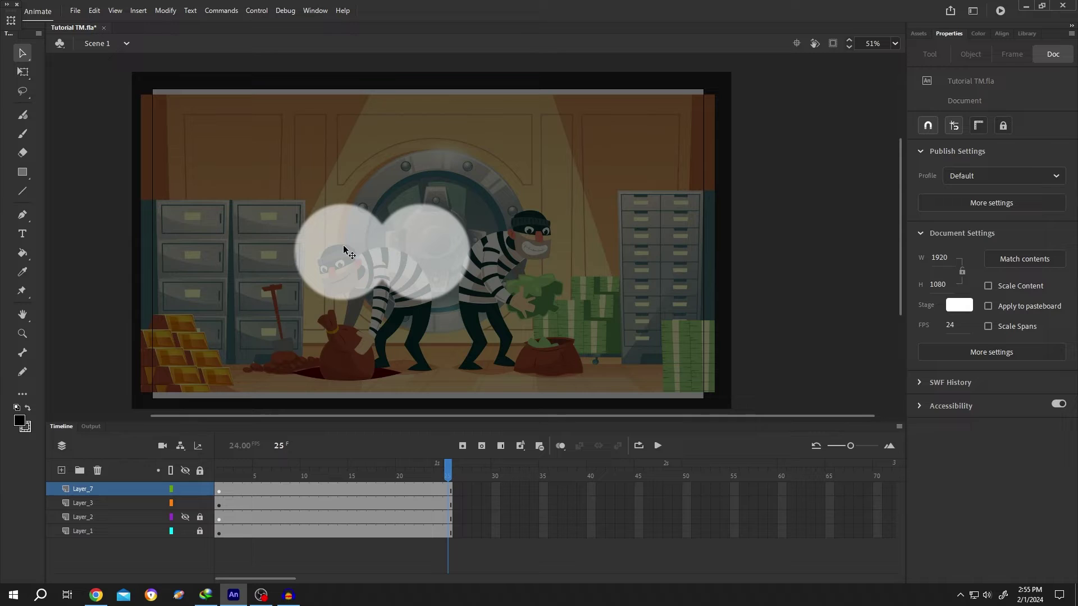
{"action": "left_click", "coordinate": [404, 249]}
{"action": "mouse_move", "coordinate": [404, 248]}
{"action": "left_mouse_down"}
{"action": "mouse_move", "coordinate": [542, 236]}
{"action": "mouse_move", "coordinate": [533, 240]}
{"action": "left_mouse_up"}
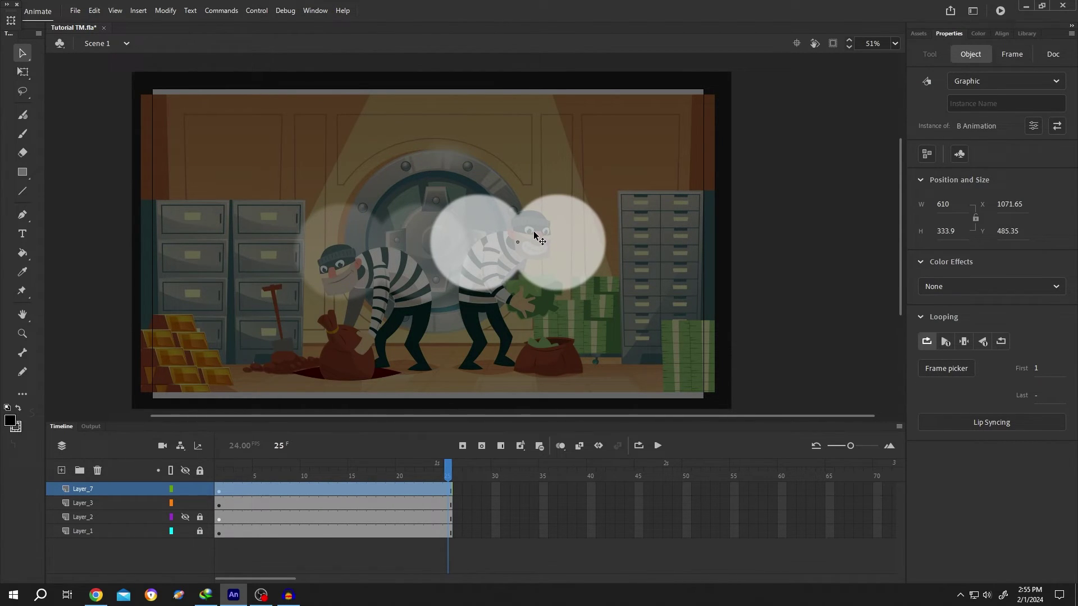
{"action": "mouse_move", "coordinate": [448, 469]}
{"action": "left_mouse_down"}
{"action": "mouse_move", "coordinate": [284, 472]}
{"action": "mouse_move", "coordinate": [218, 487]}
{"action": "mouse_move", "coordinate": [449, 490]}
{"action": "left_mouse_up"}
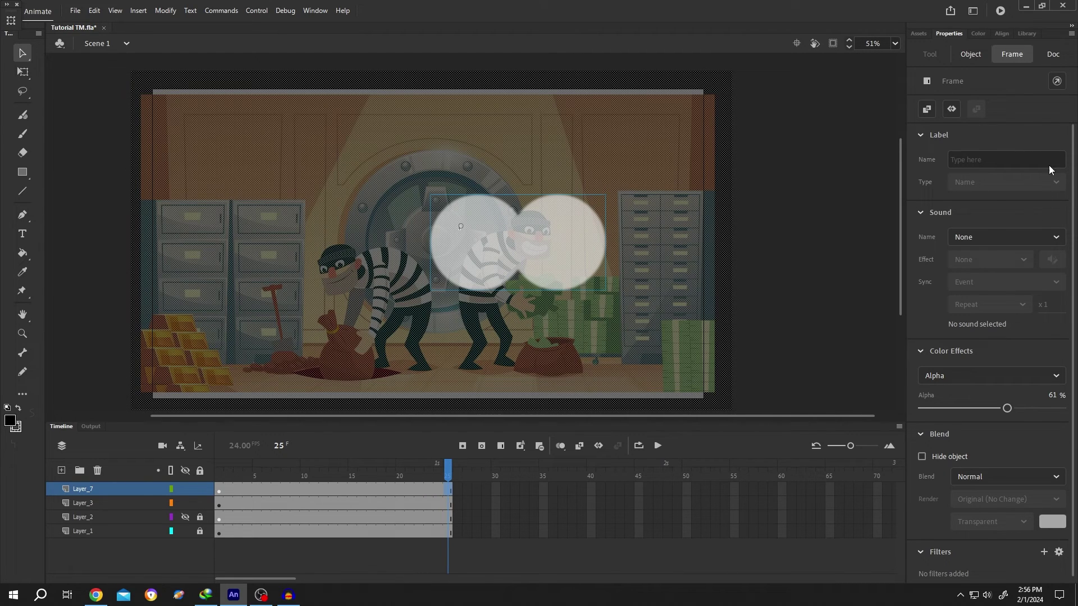
Reset the circles' Color Effect to None and set their blend mode to Multiply.
{"action": "left_click", "coordinate": [992, 376]}
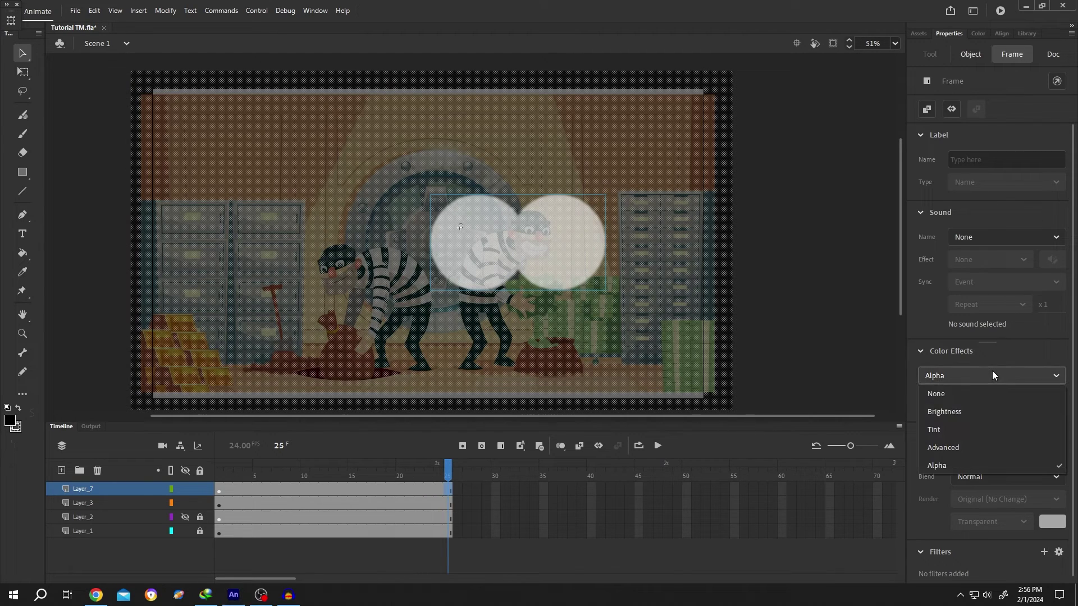
{"action": "left_click", "coordinate": [960, 396]}
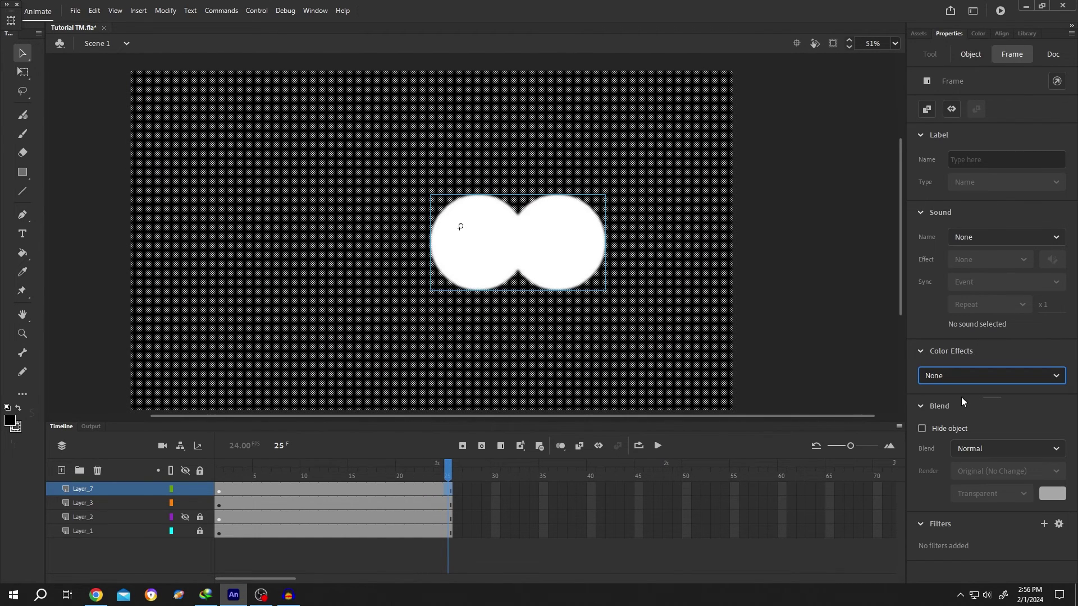
{"action": "left_click", "coordinate": [977, 449]}
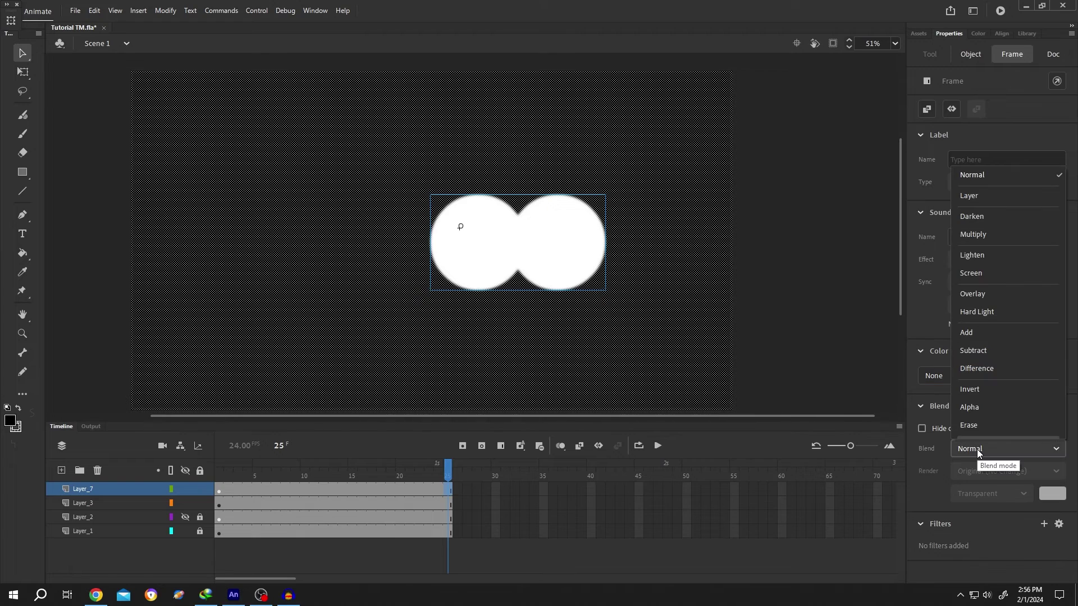
{"action": "left_click", "coordinate": [985, 234]}
{"action": "left_click", "coordinate": [852, 234]}
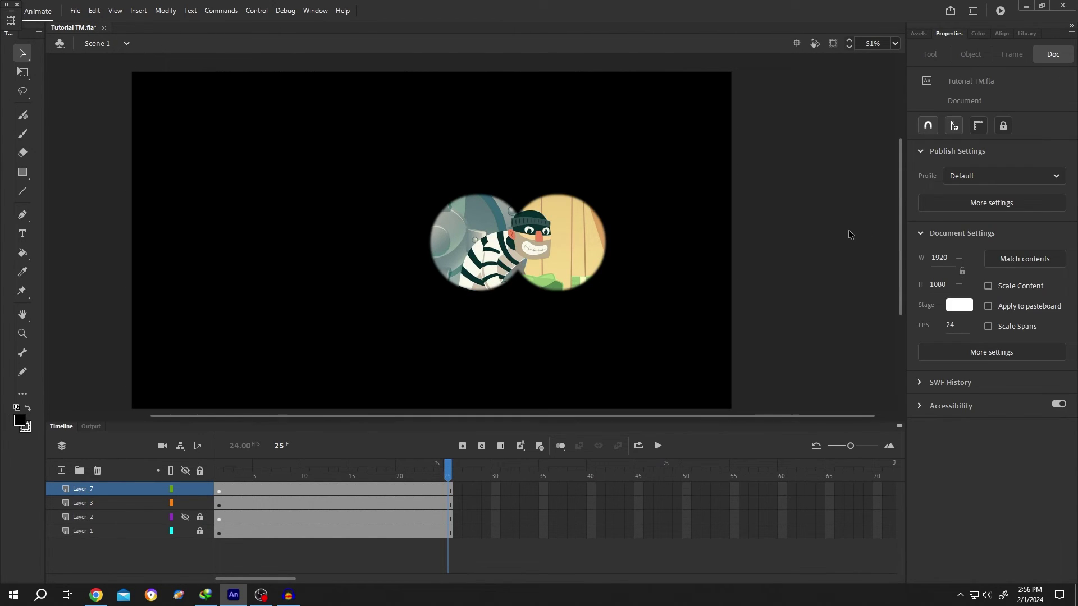
{"action": "left_click_drag", "start_coordinate": [449, 469], "coordinate": [220, 471]}
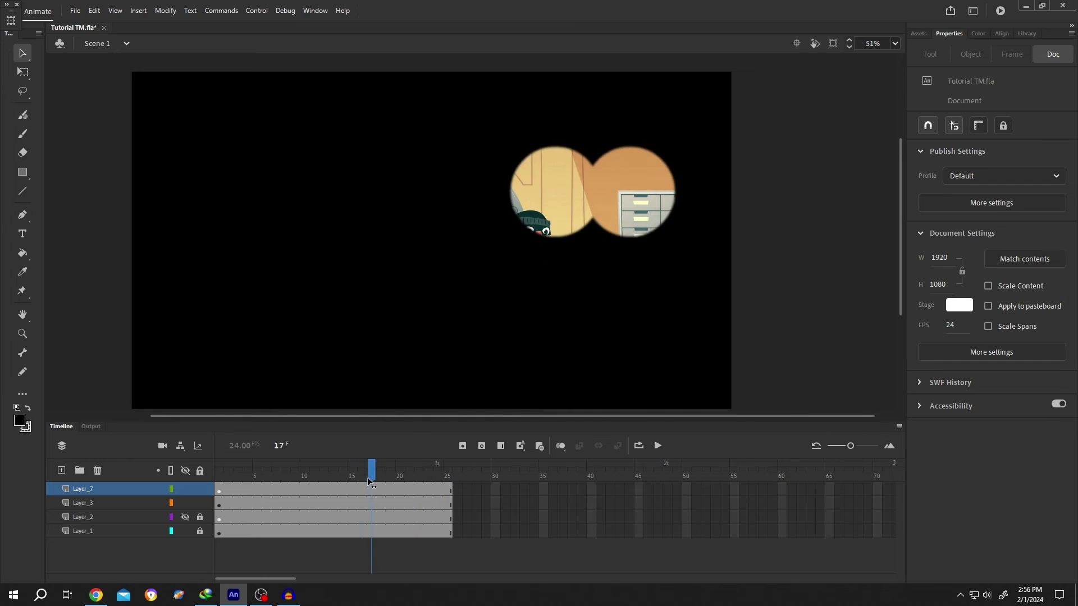